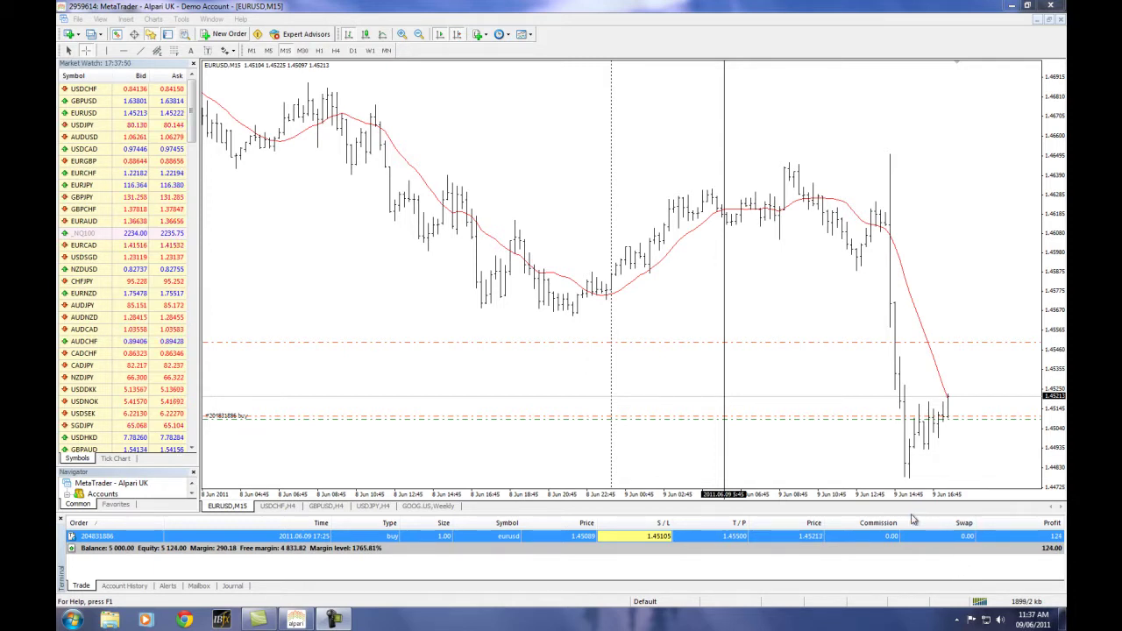
drag(724, 453, 700, 509)
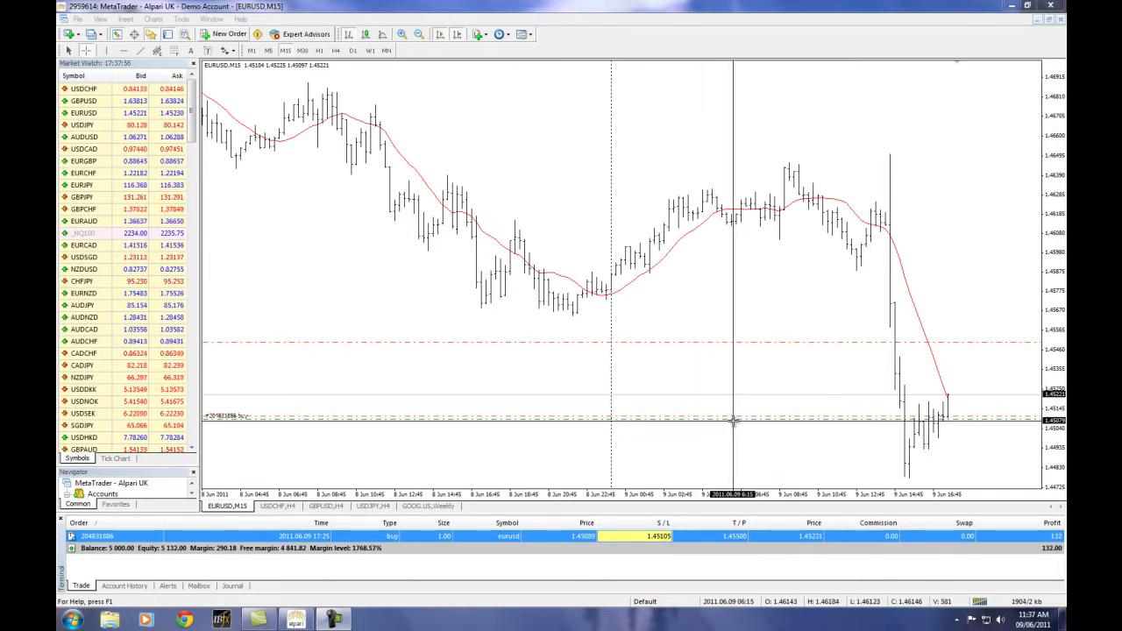
drag(731, 417, 731, 420)
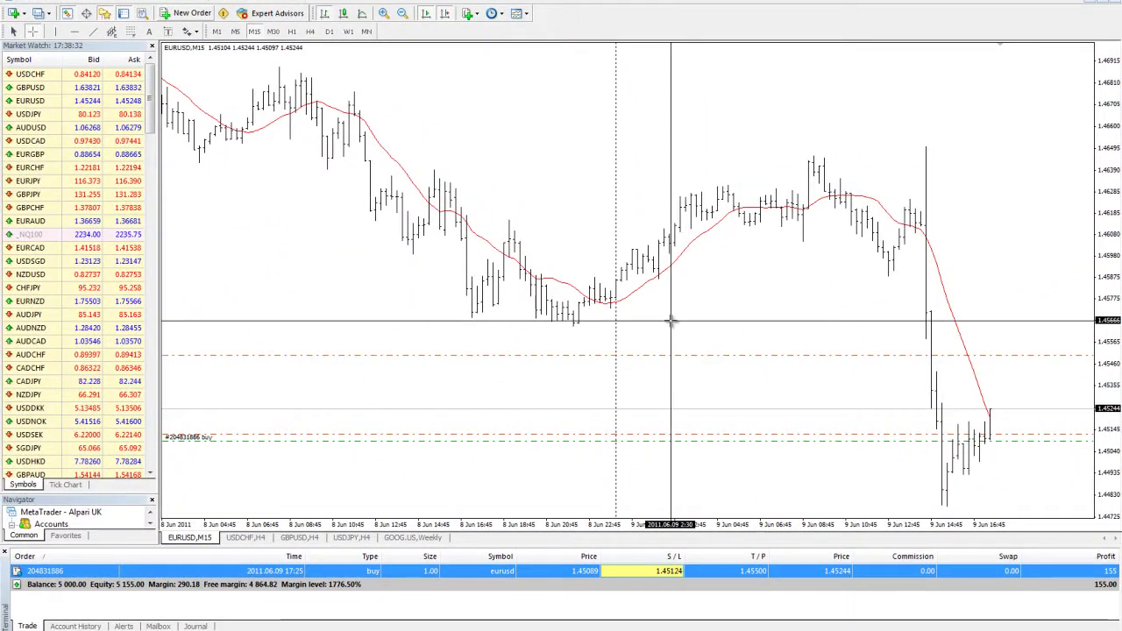
- Delete the red Moving Average (14) indicator from the EURUSD M15 chart
key(Escape)
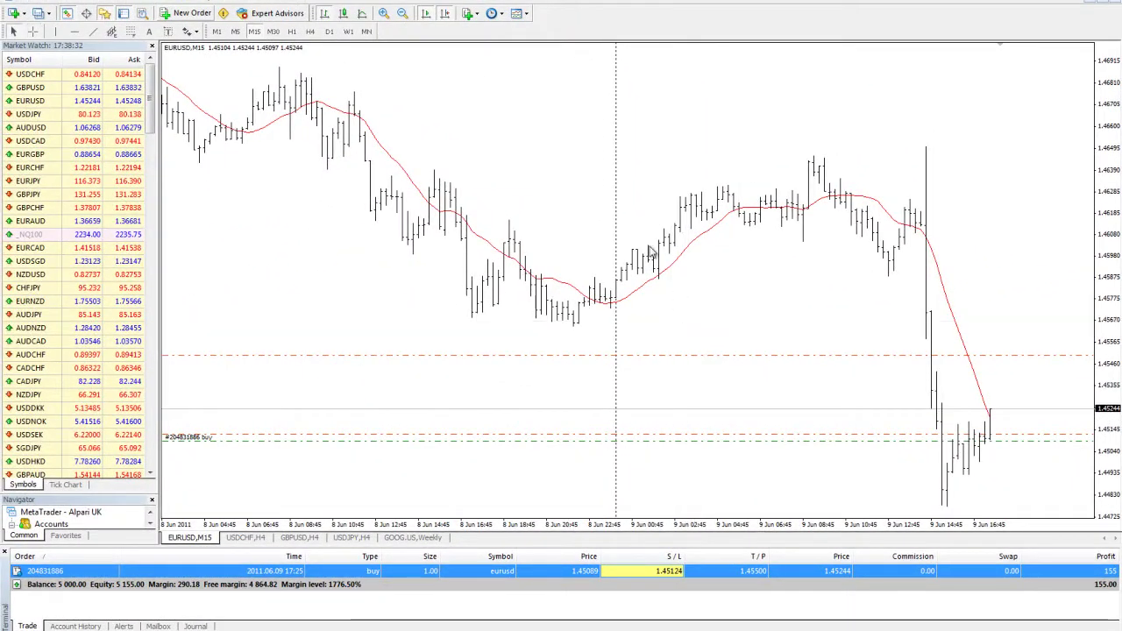
mouse_move(645, 294)
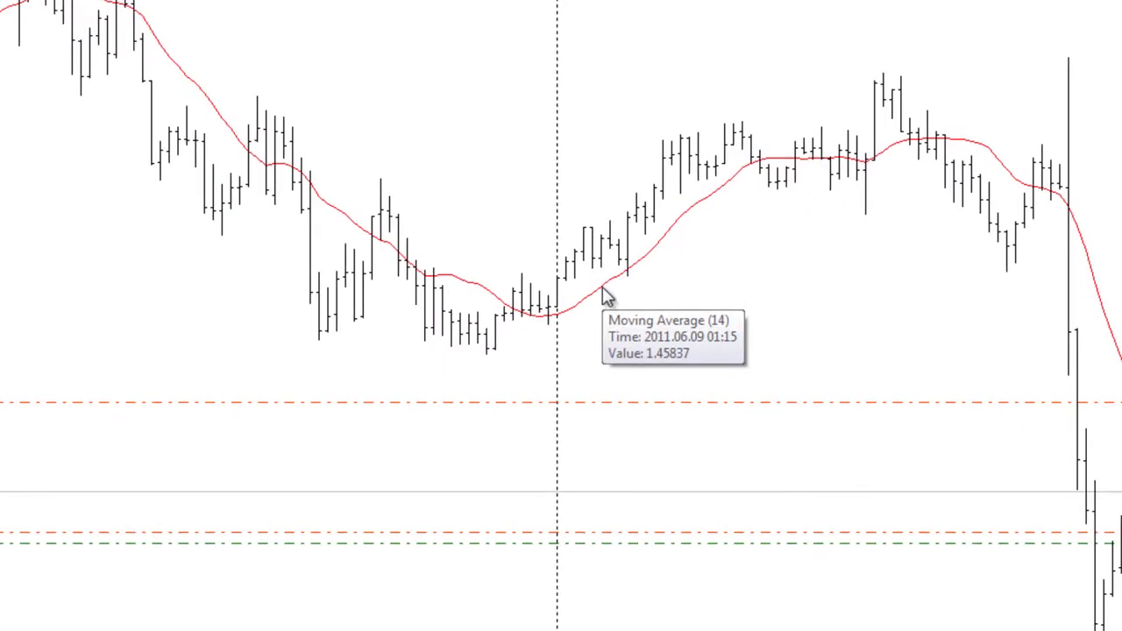
right_click(602, 287)
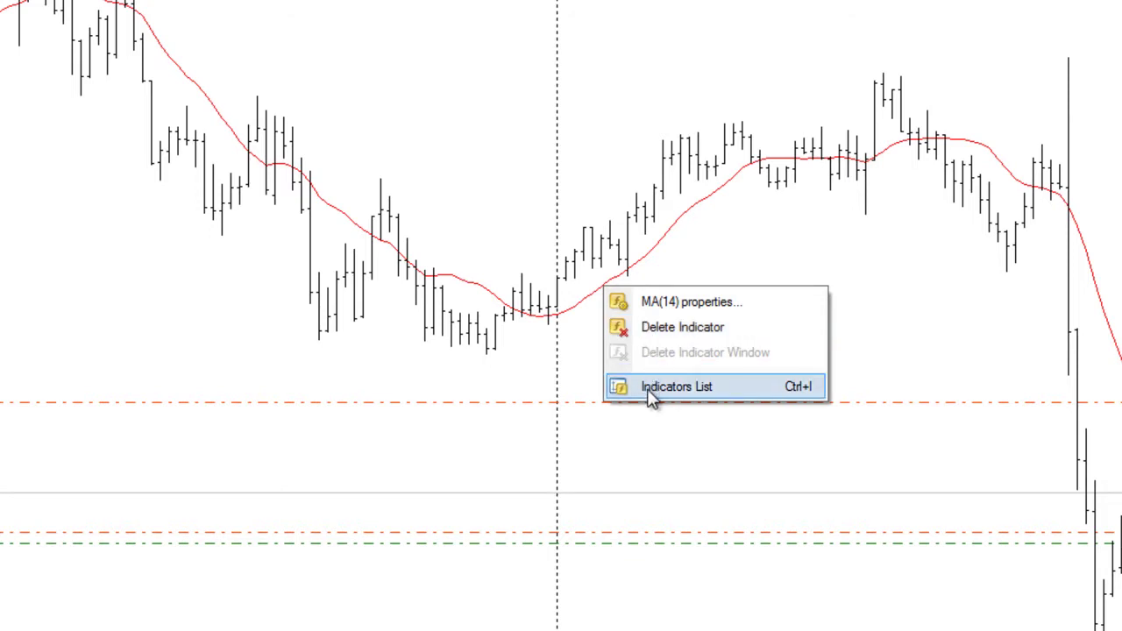
click(641, 334)
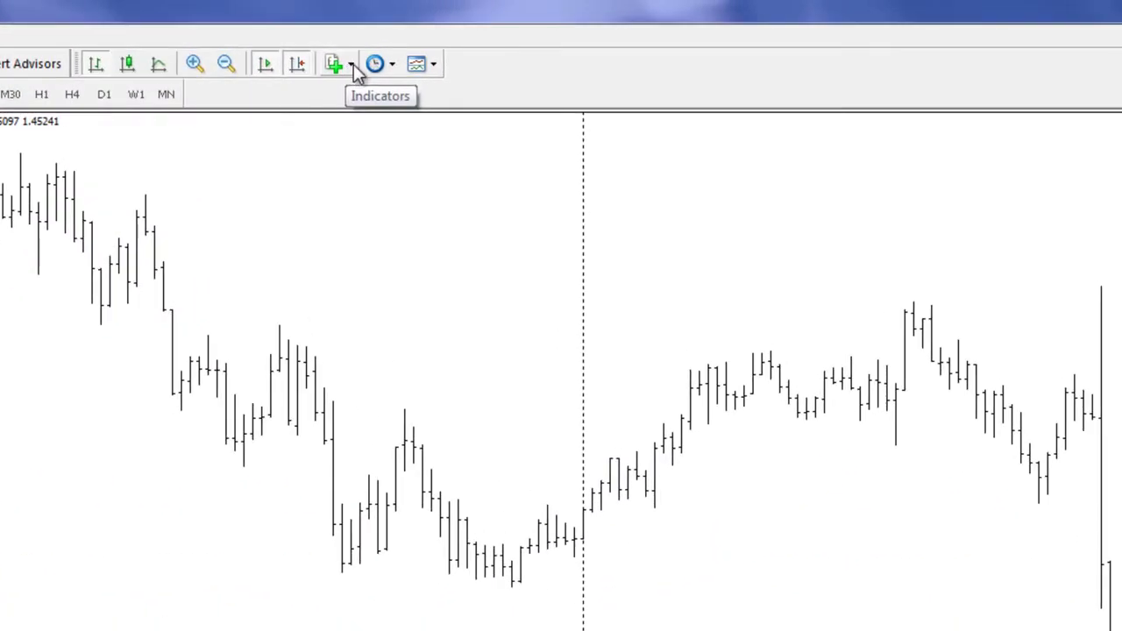
click(351, 64)
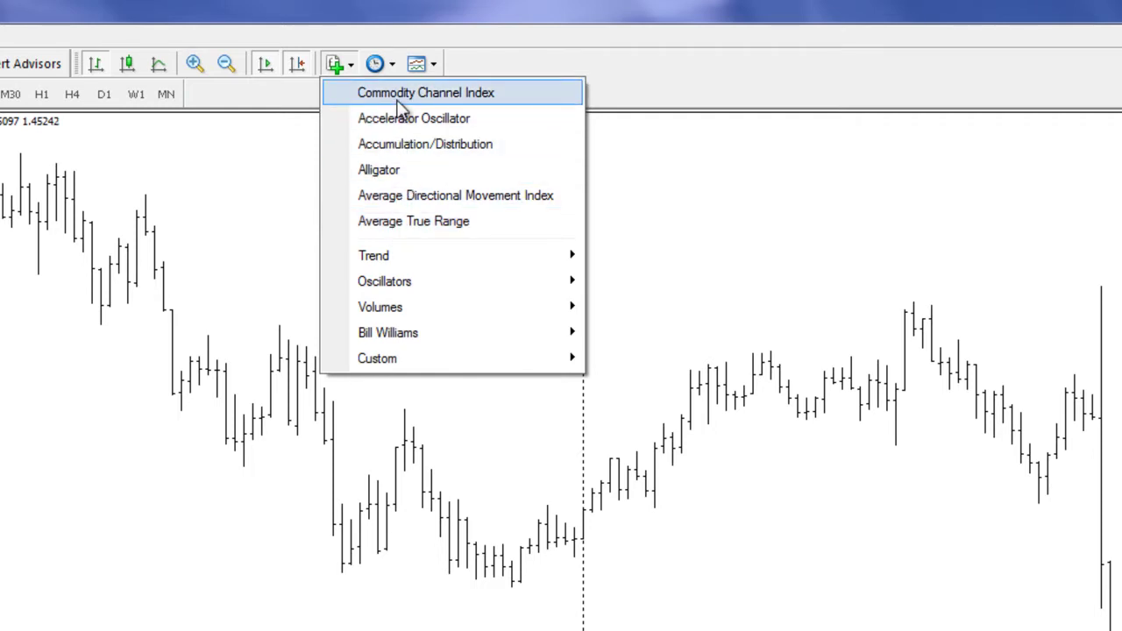
mouse_move(473, 263)
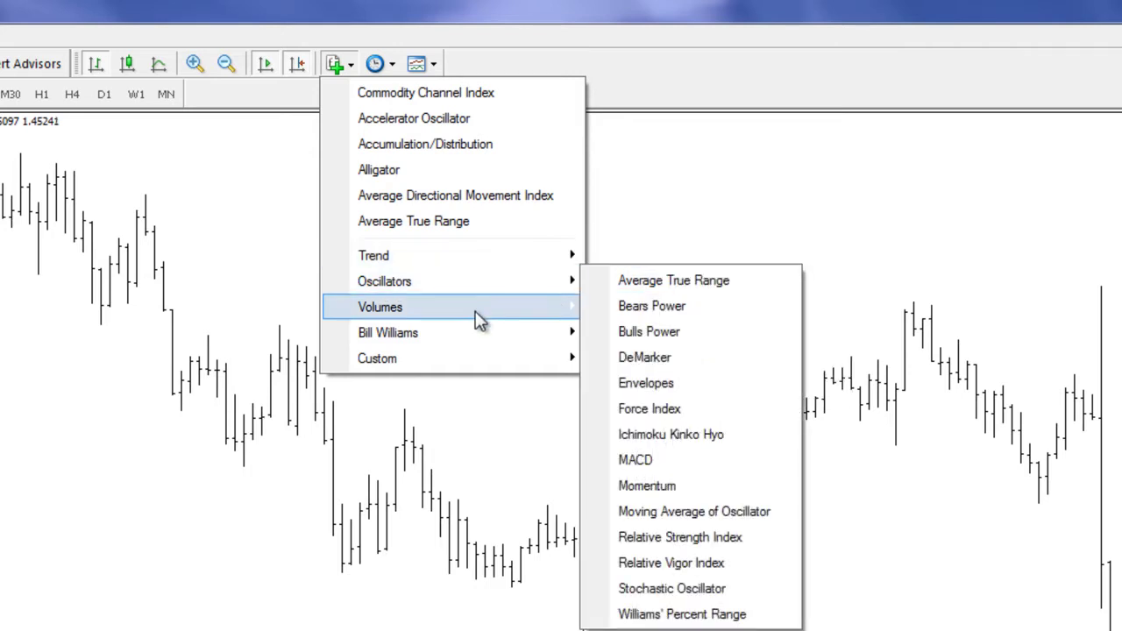
mouse_move(486, 341)
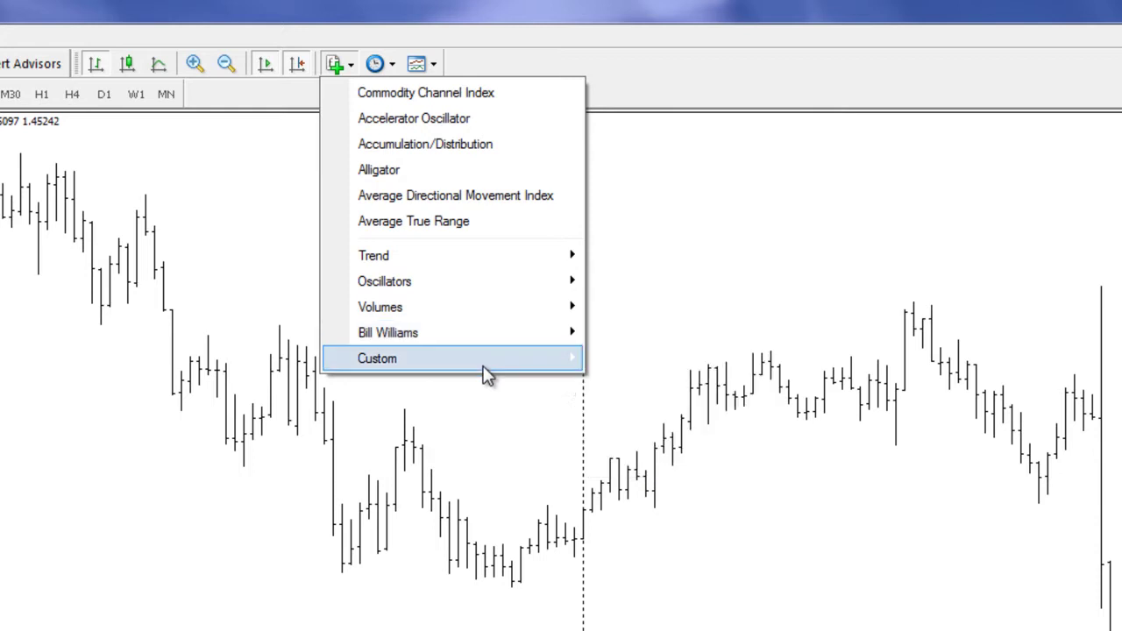
mouse_move(487, 373)
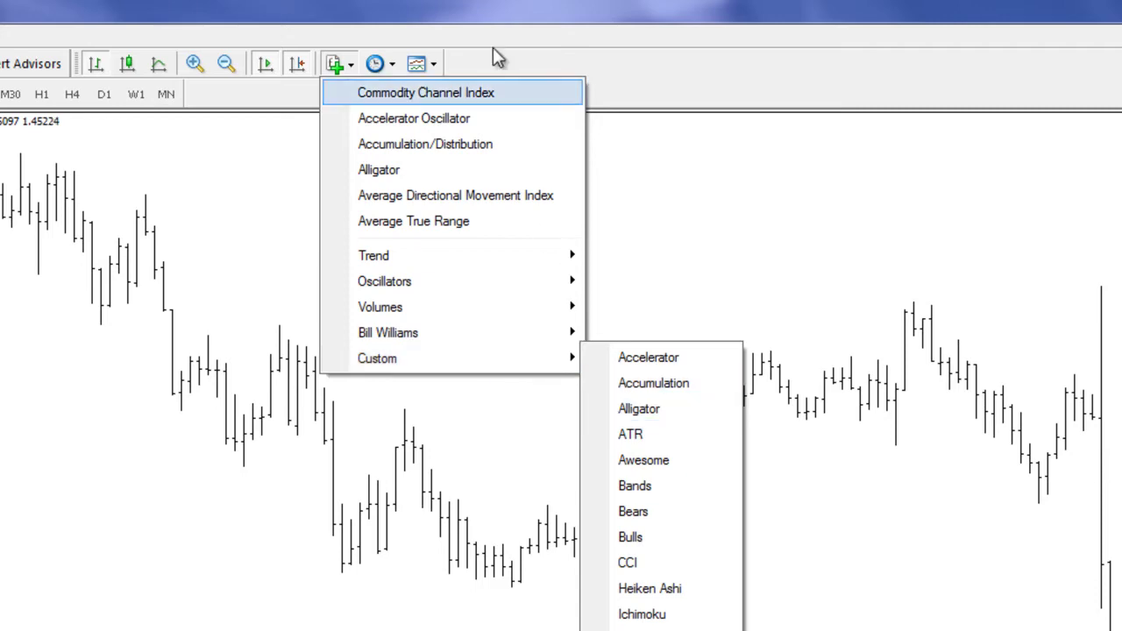
click(493, 9)
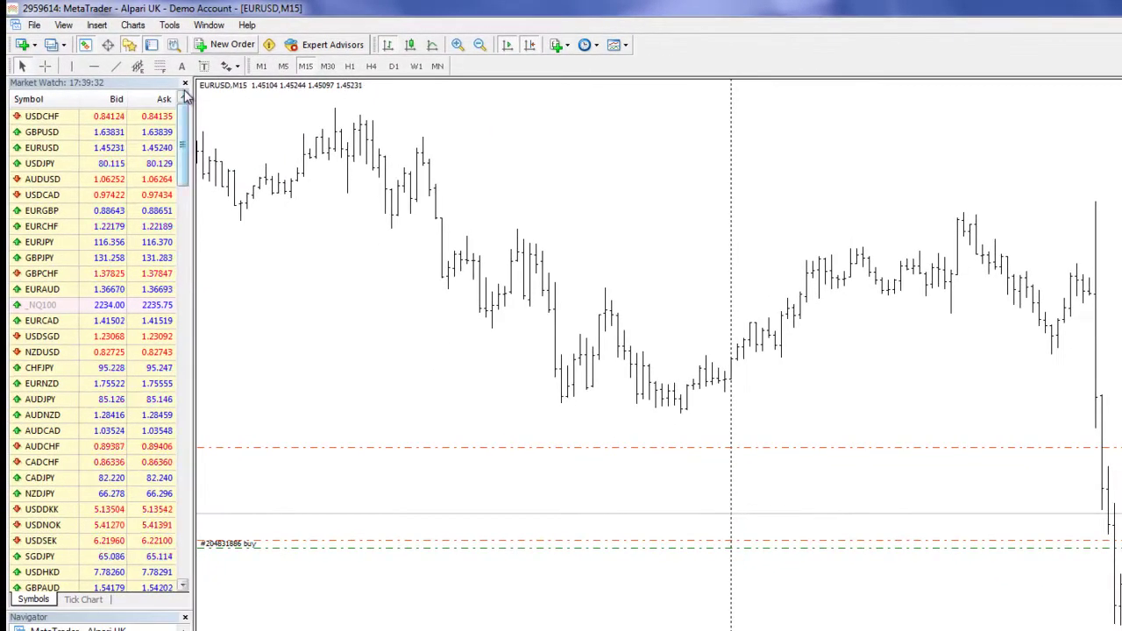
- Close the Market Watch and expand the list of built-in indicators in the Navigator
click(185, 84)
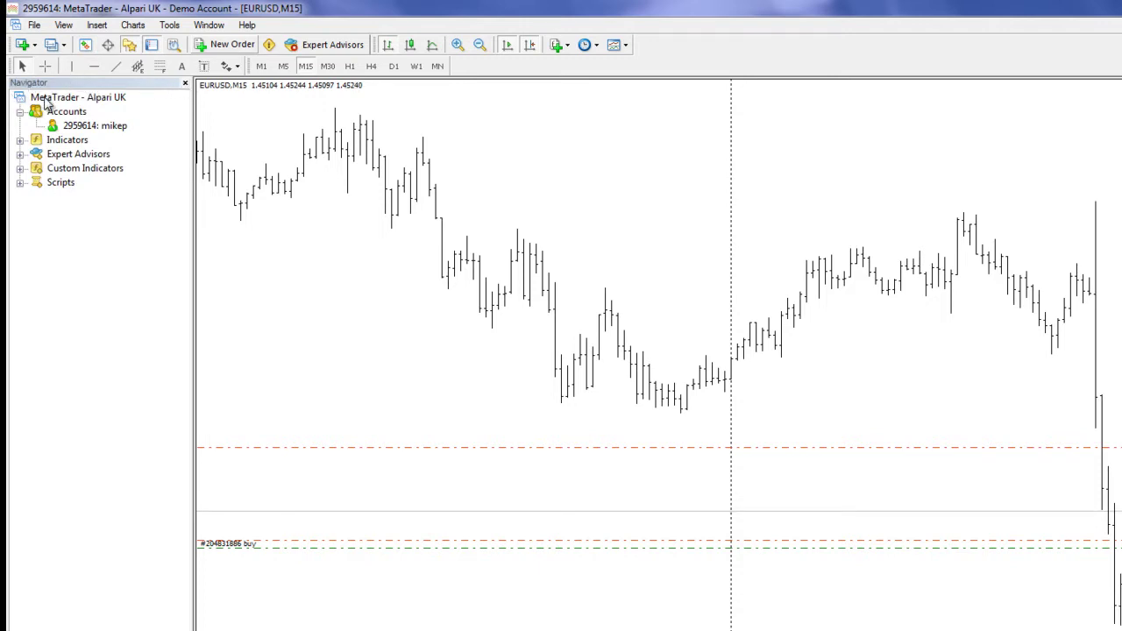
click(185, 83)
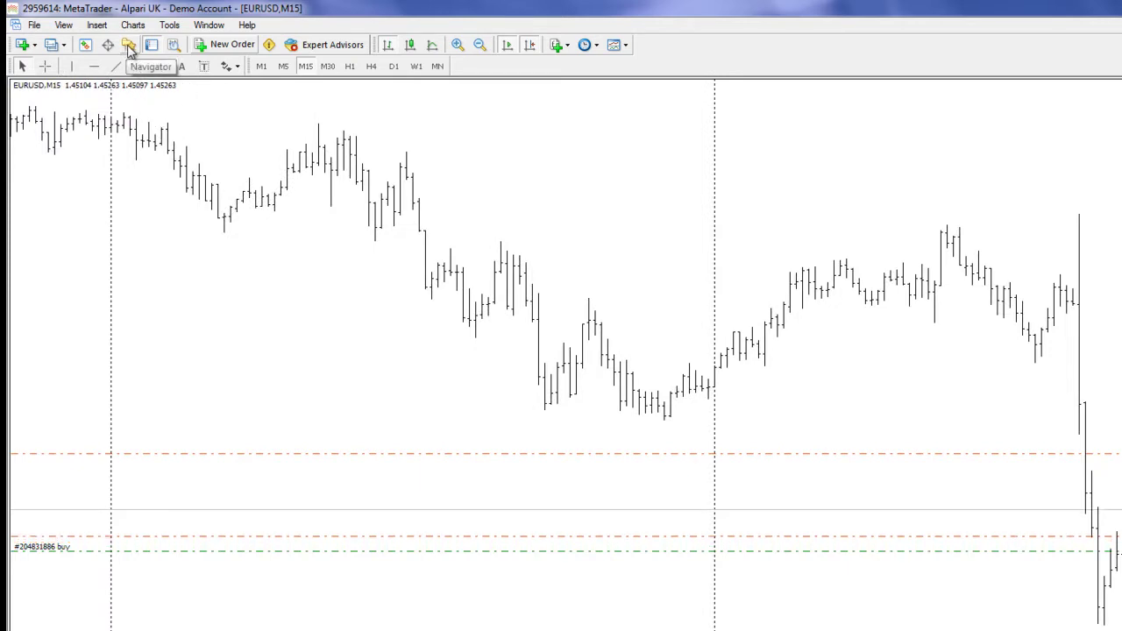
click(129, 45)
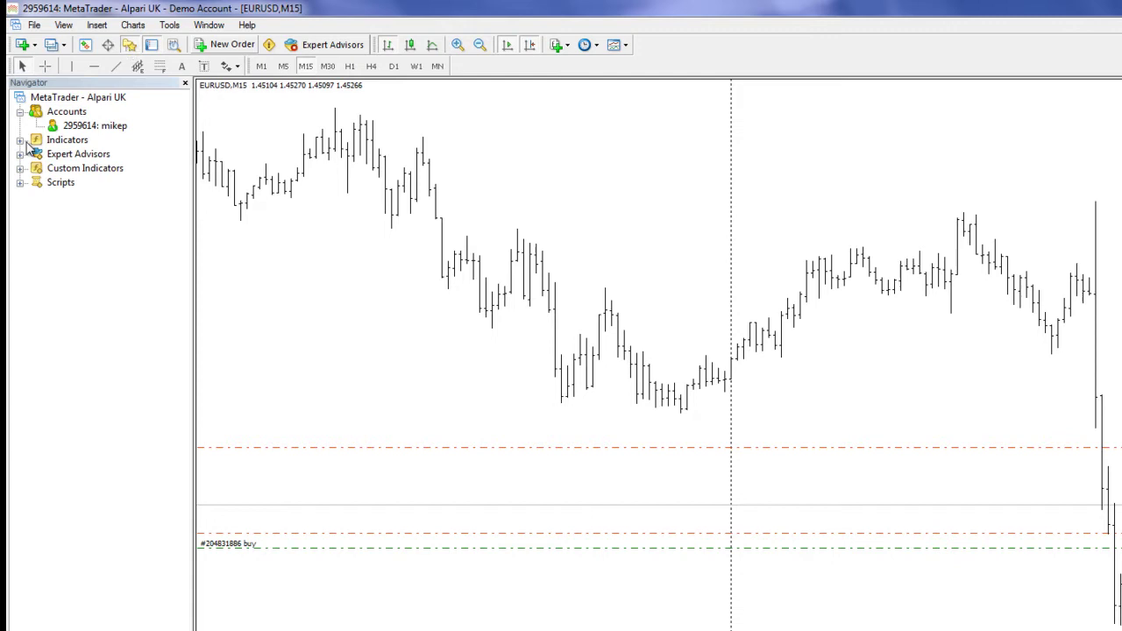
click(19, 140)
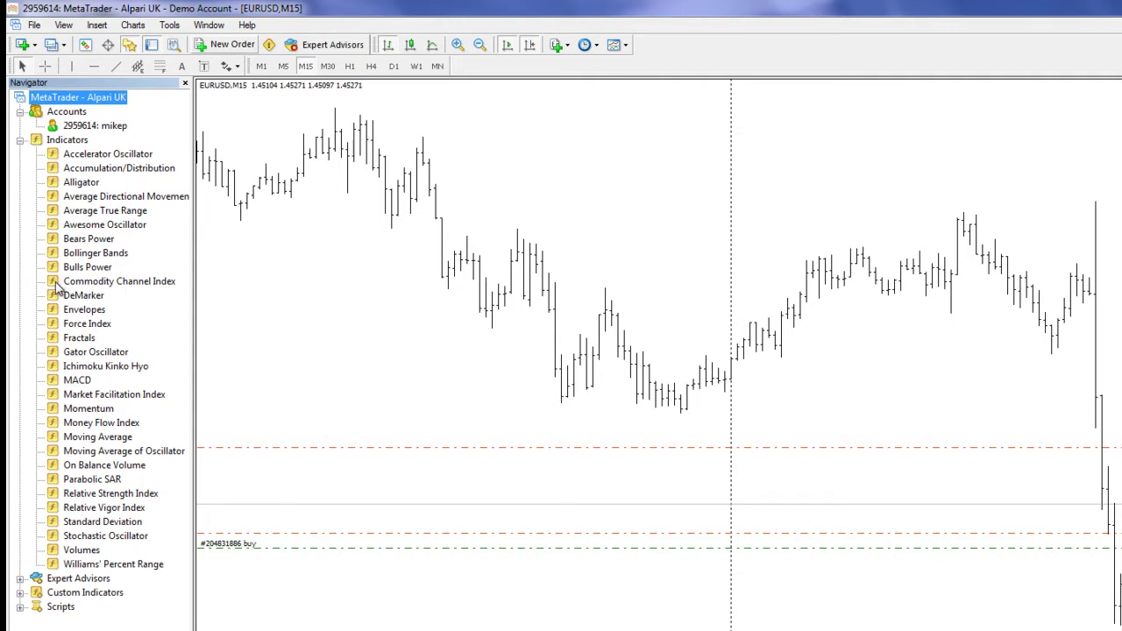
- Place the Commodity Channel Index on the EURUSD M15 chart and look through its line style and thickness choices, keeping the defaults
drag(55, 287, 540, 391)
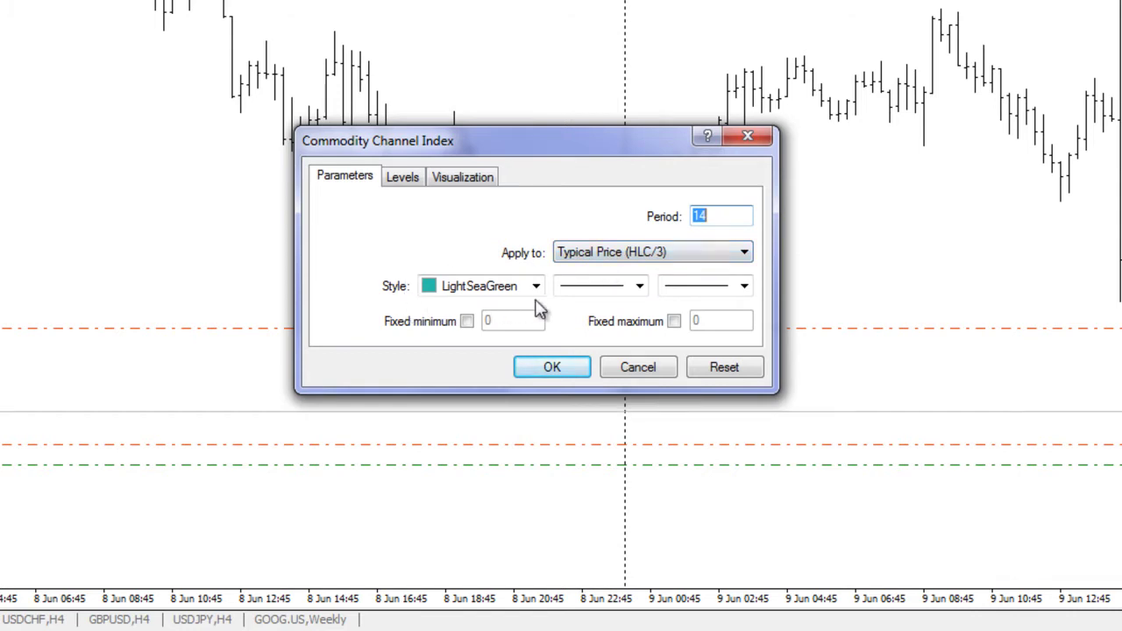
click(639, 297)
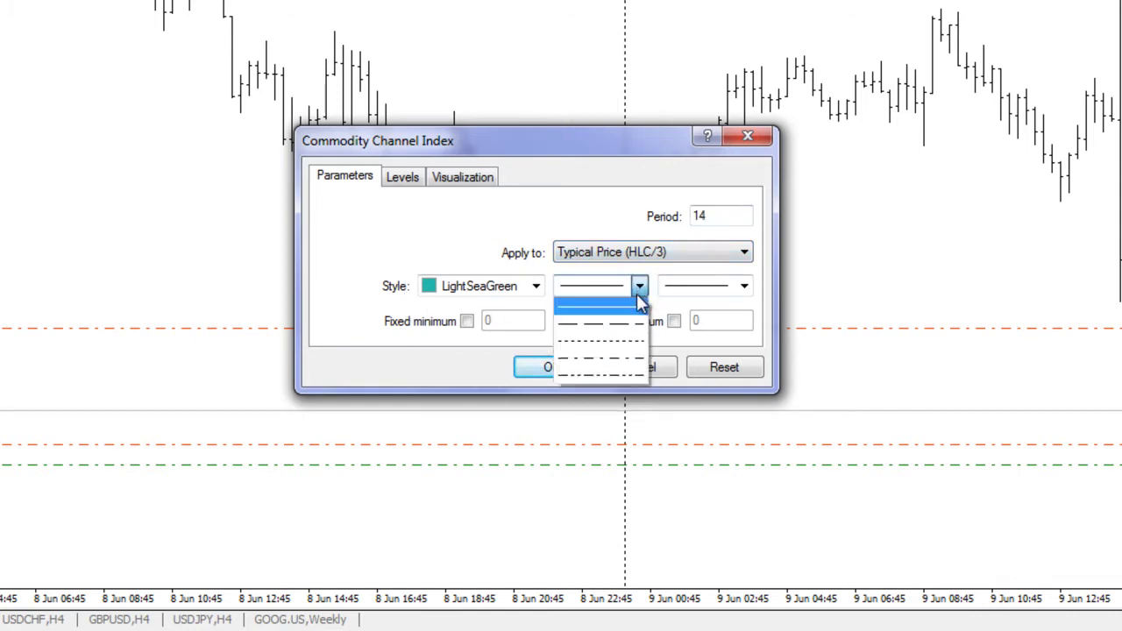
click(681, 293)
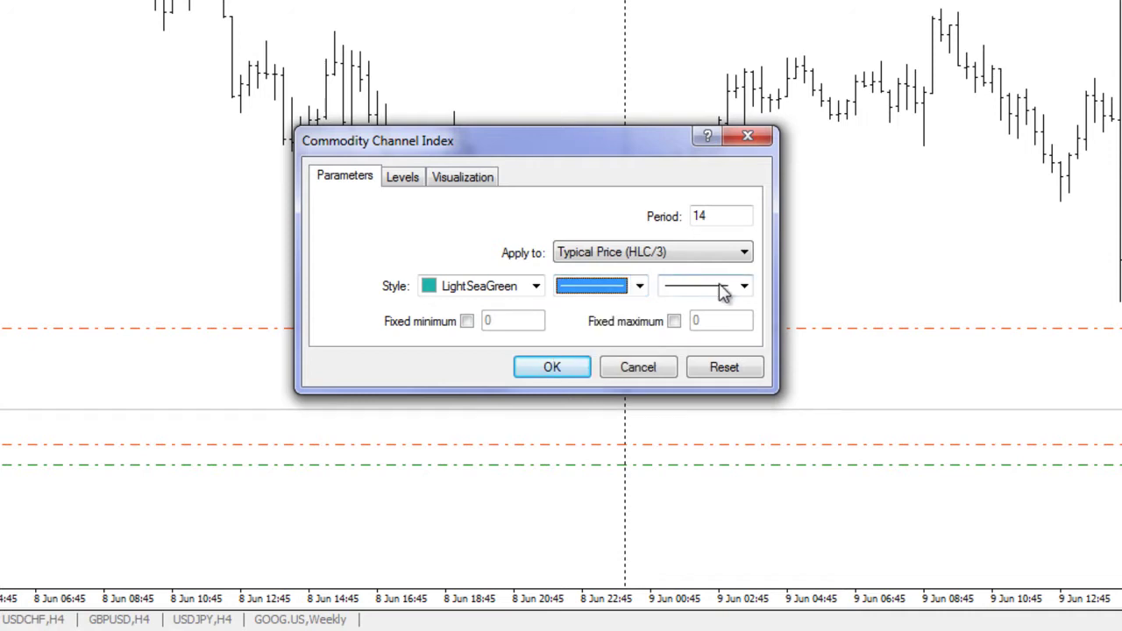
click(743, 289)
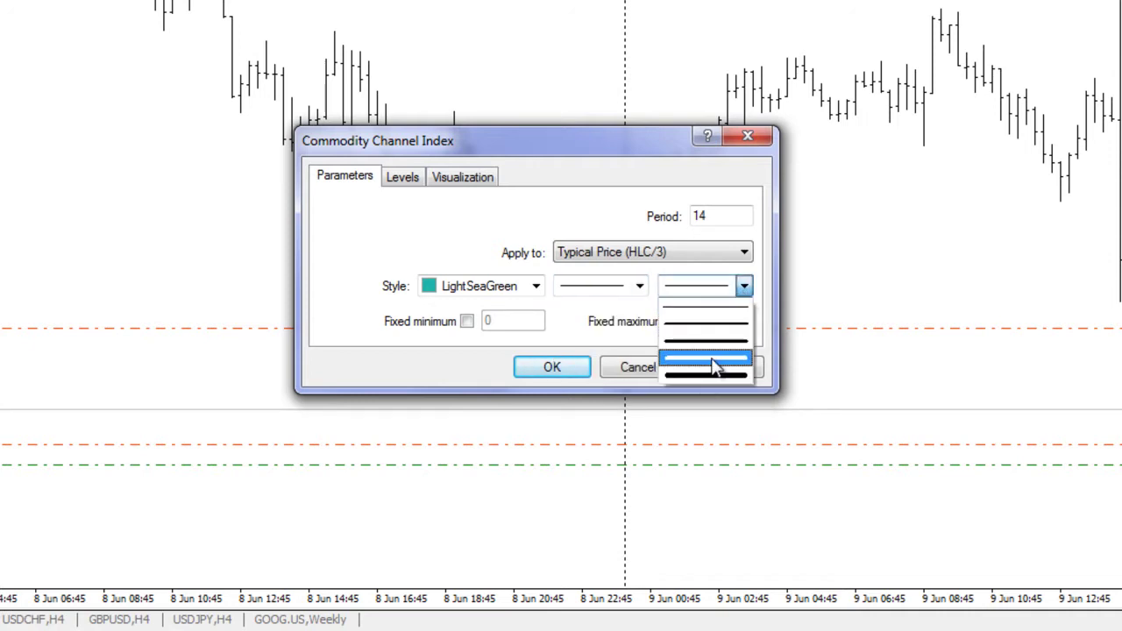
click(751, 235)
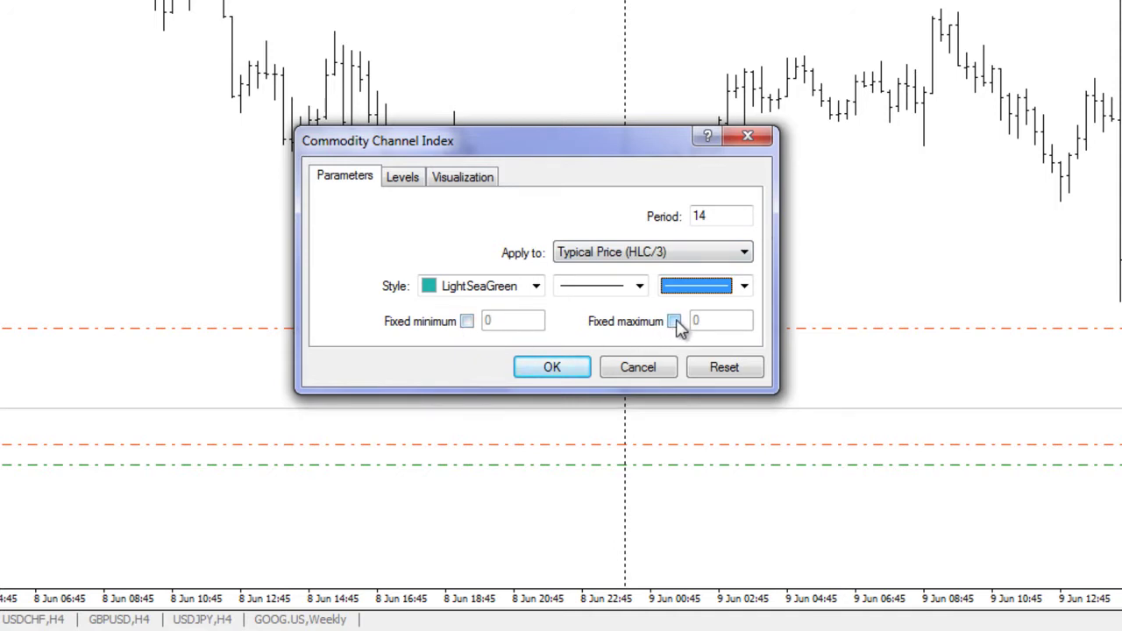
- Add a 0.0 level to the Commodity Channel Index alongside the -100 and 100 levels
click(404, 178)
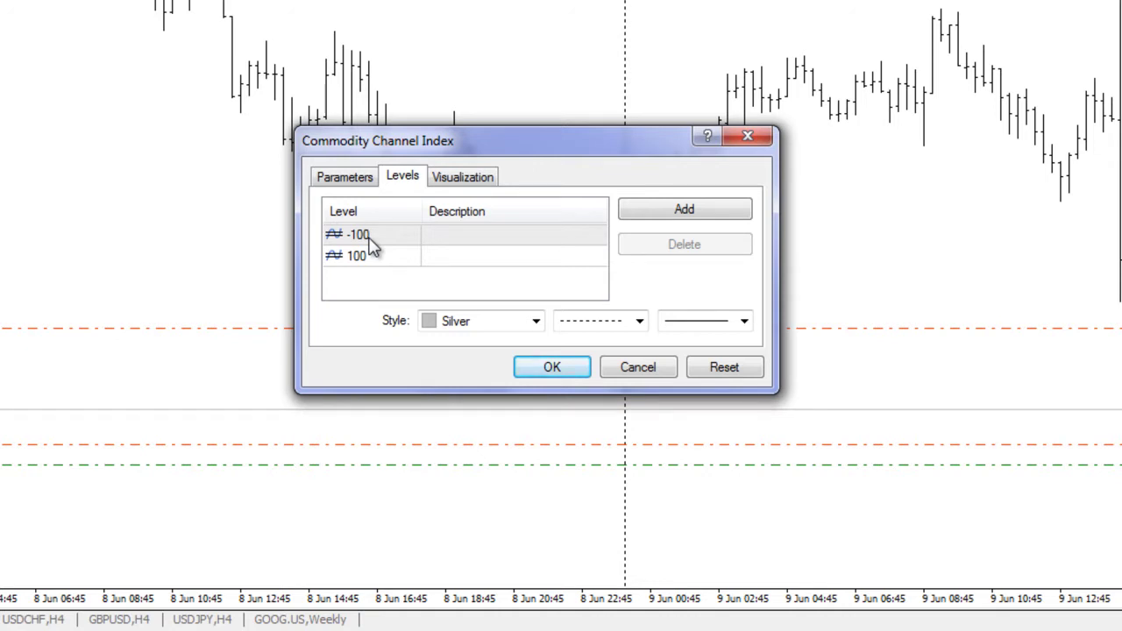
click(712, 219)
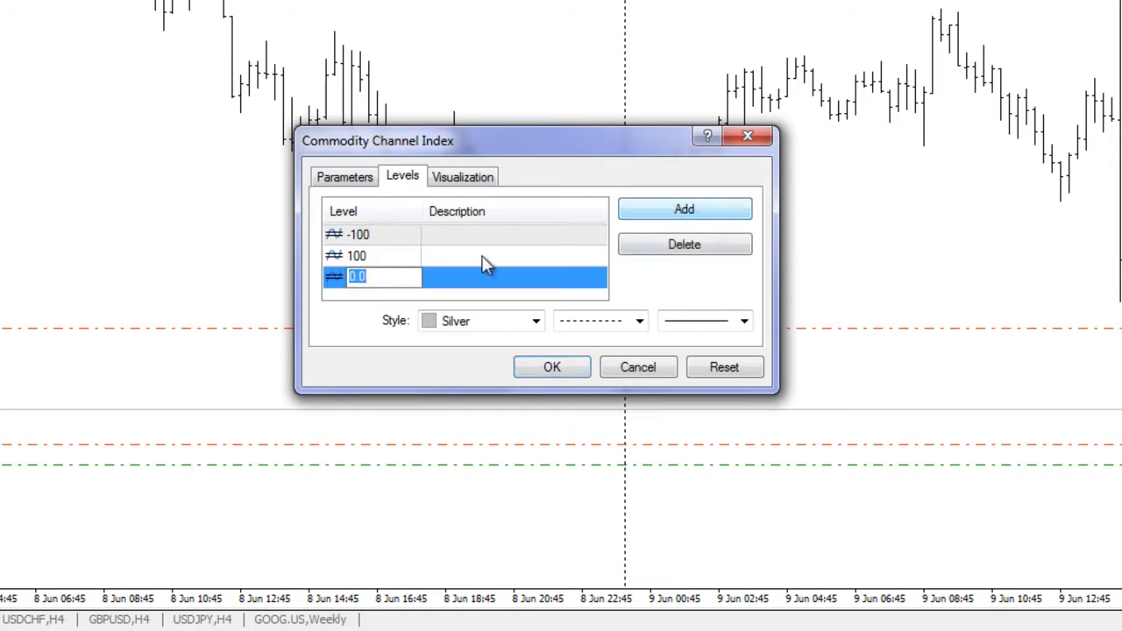
click(394, 283)
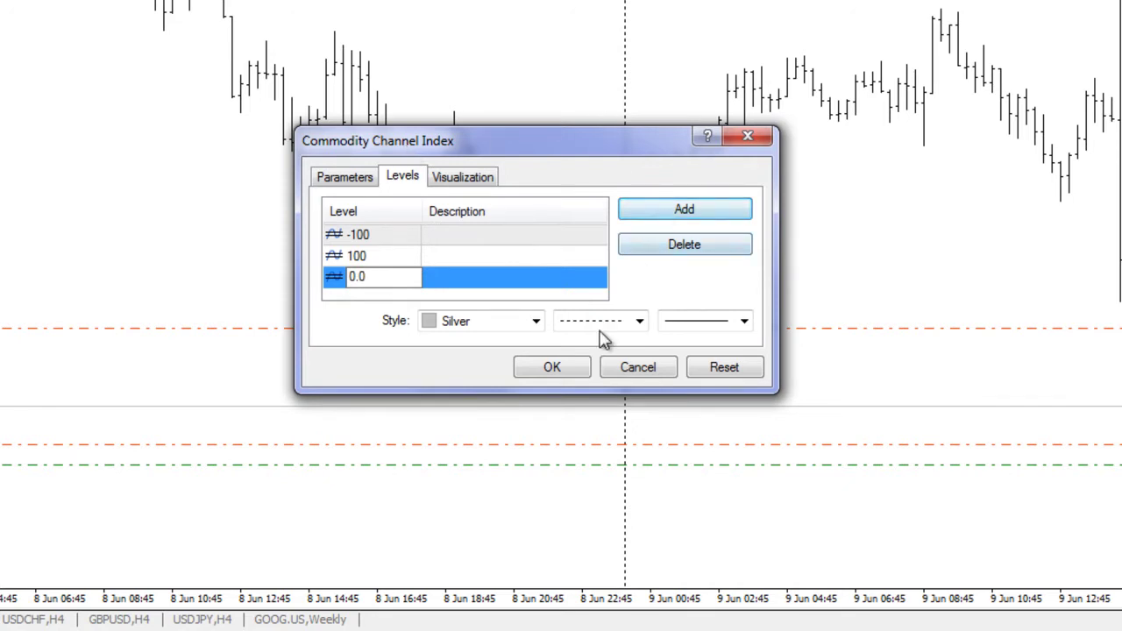
- Apply the Commodity Channel Index with visibility limited to the M15 timeframe, and check it by switching the chart to M30 and back
click(459, 179)
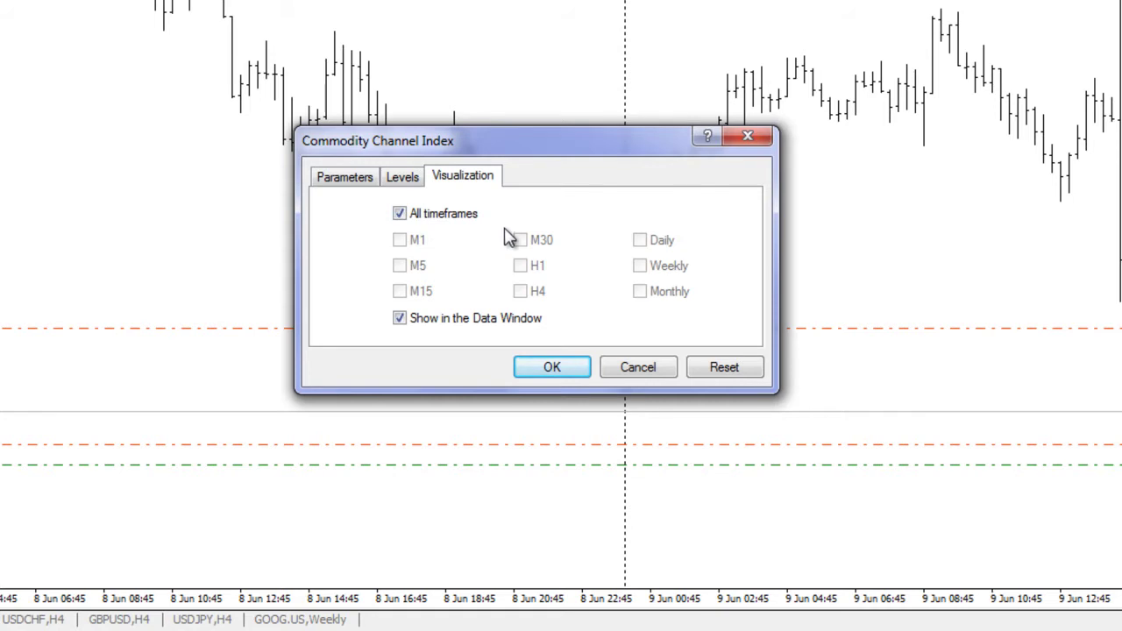
click(399, 214)
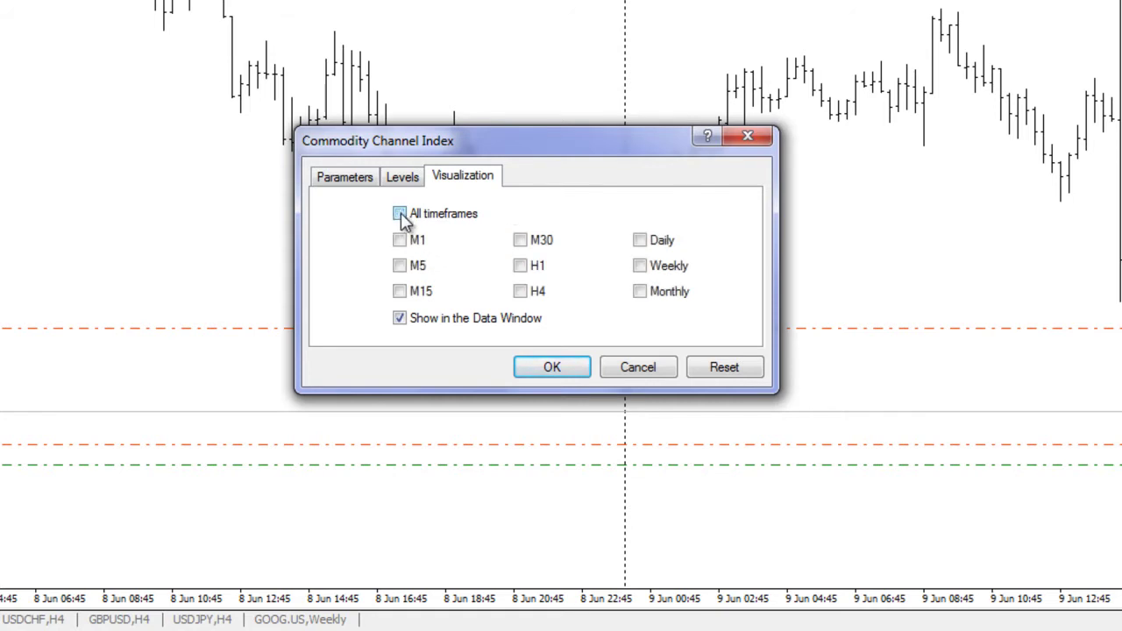
click(402, 294)
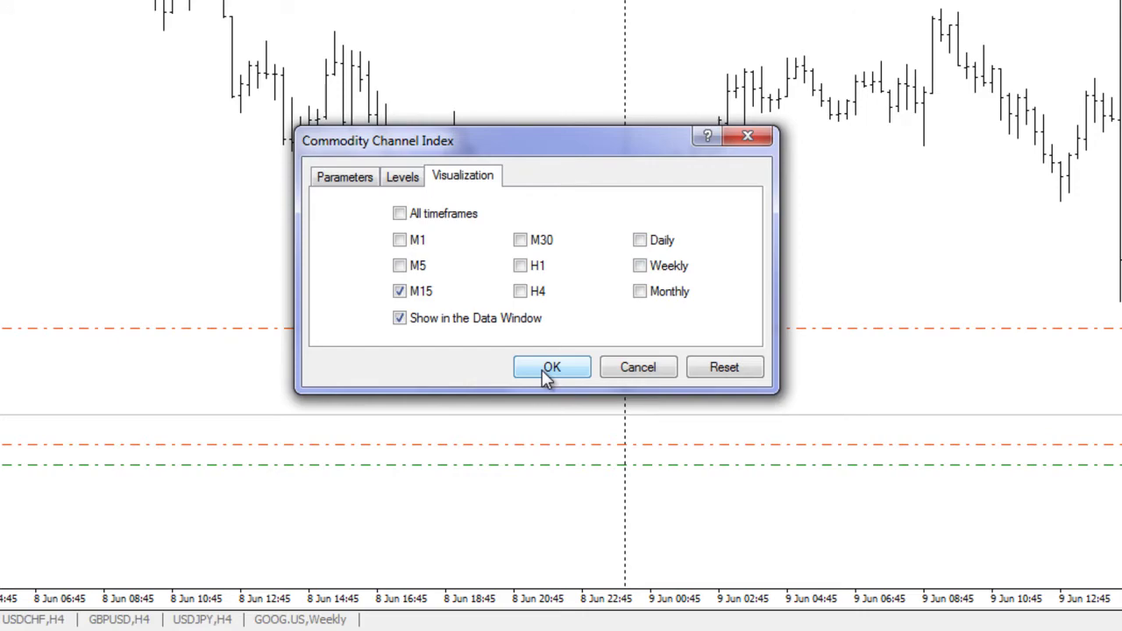
click(547, 370)
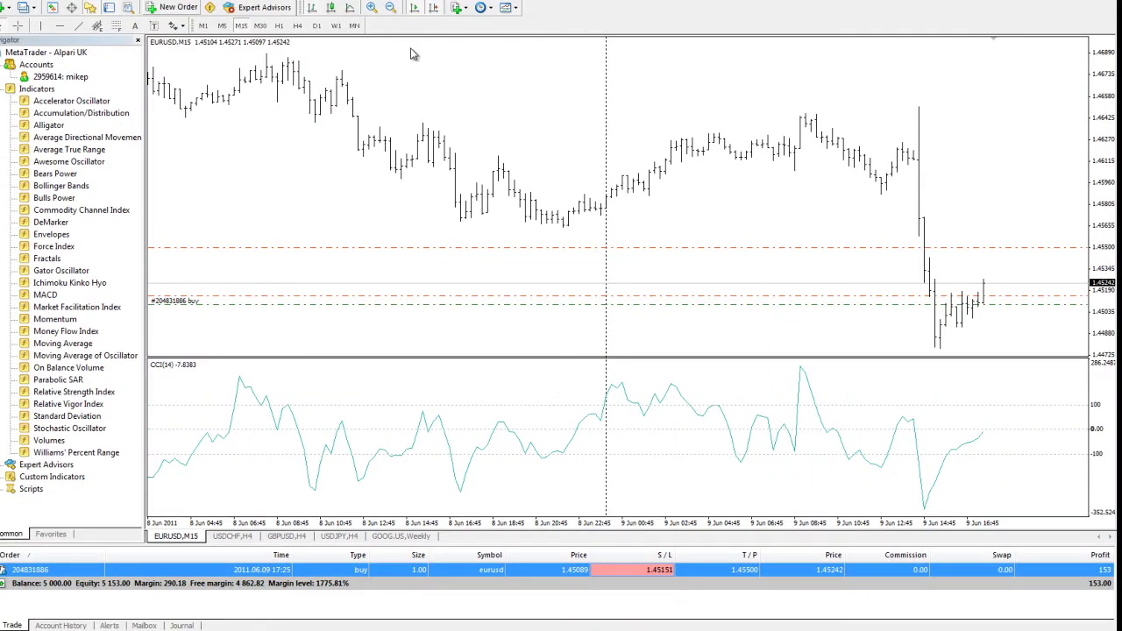
click(261, 27)
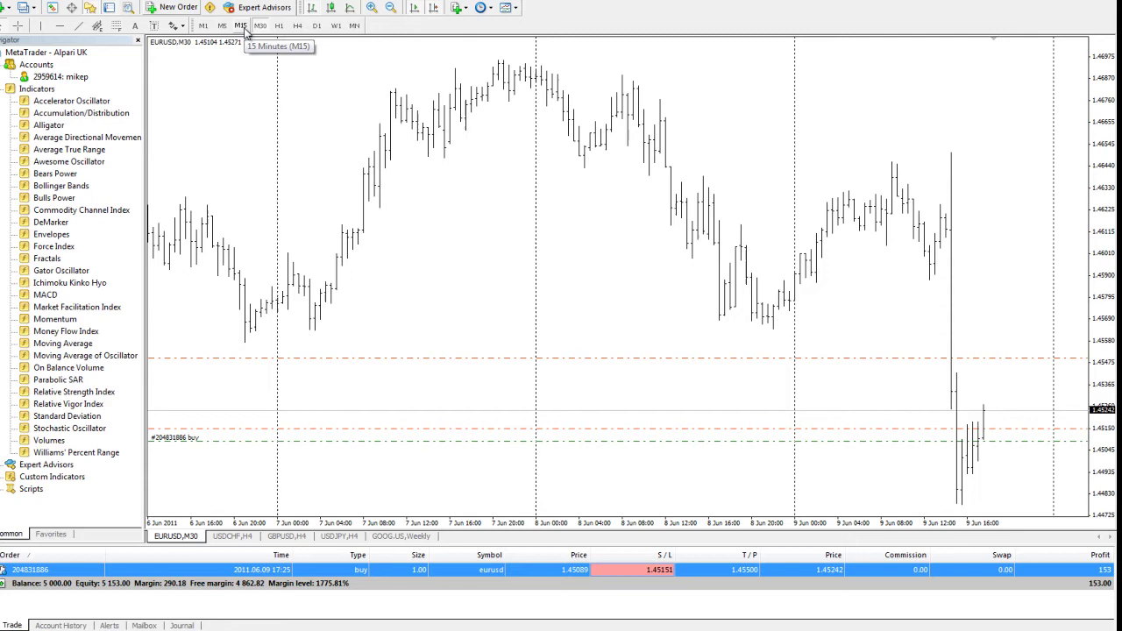
click(242, 27)
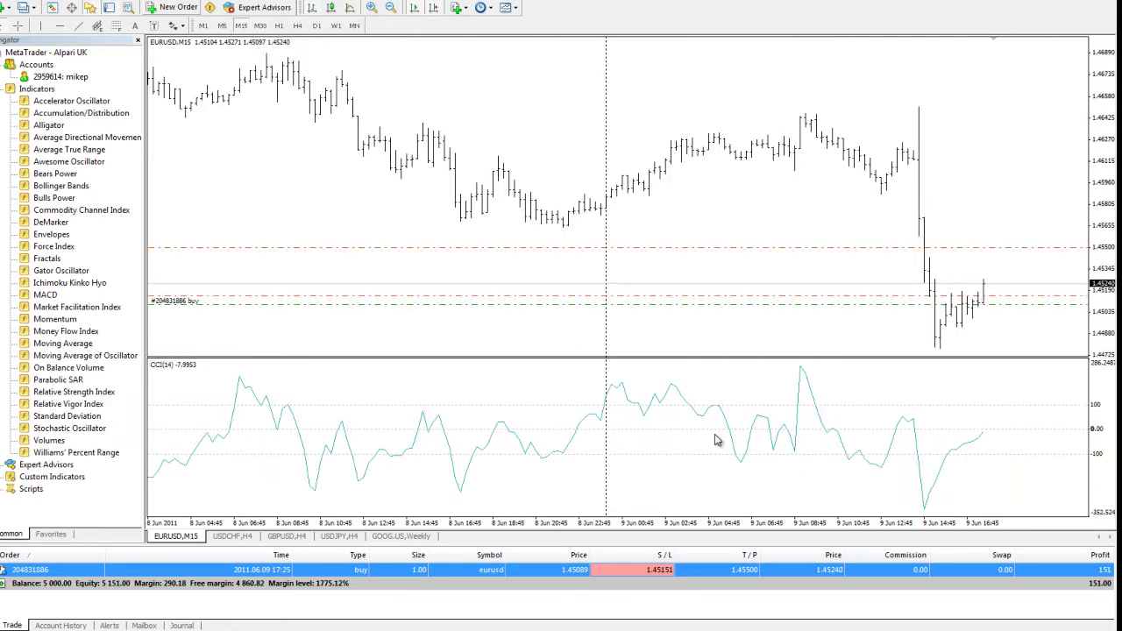
- Make the existing Commodity Channel Index visible on all timeframes, and check it by viewing the chart in M30 and returning to M15
right_click(760, 424)
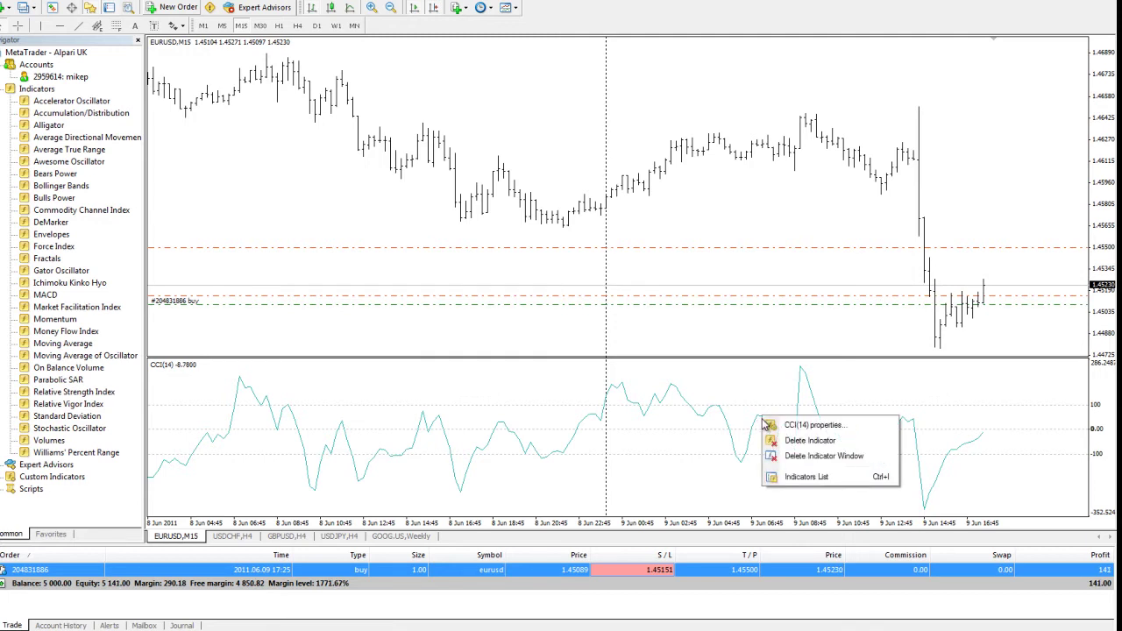
click(789, 425)
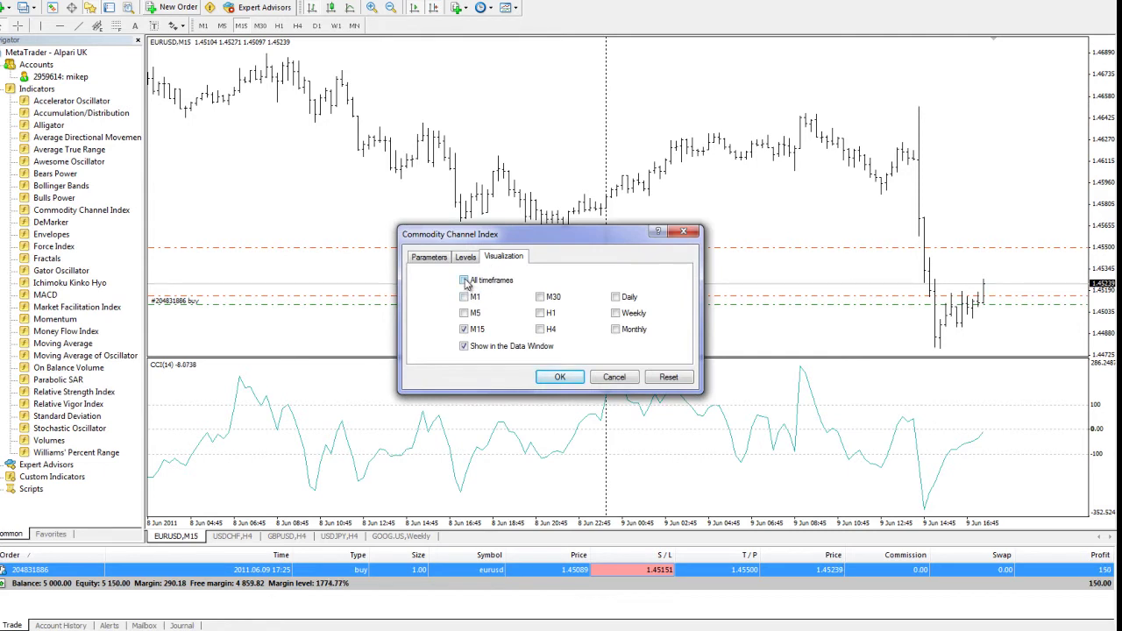
click(464, 329)
click(464, 281)
click(561, 377)
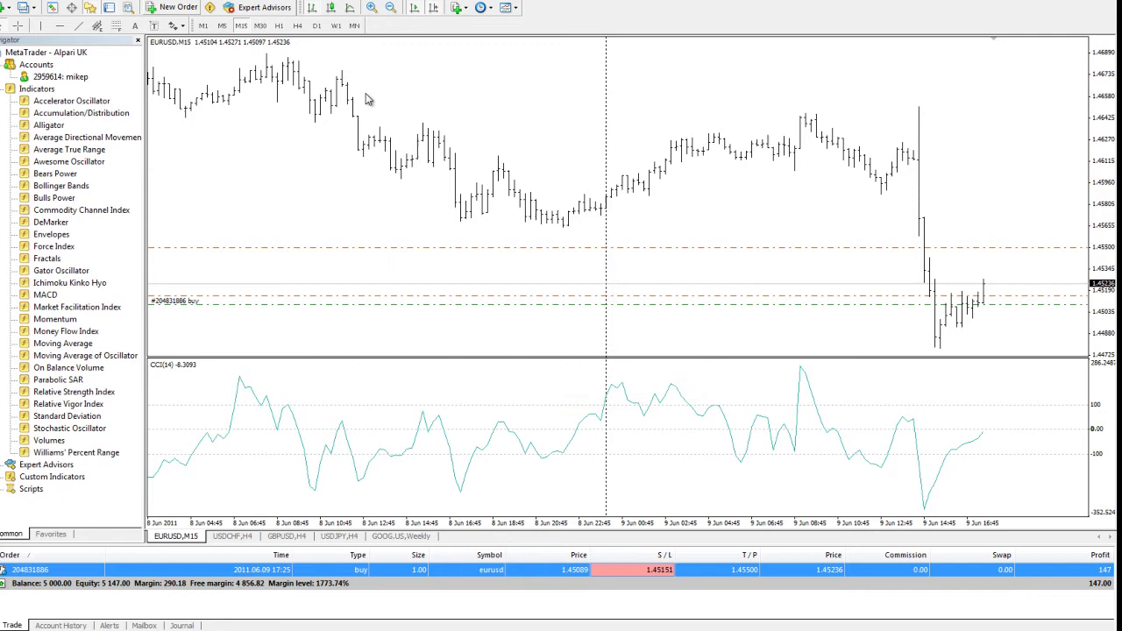
click(260, 26)
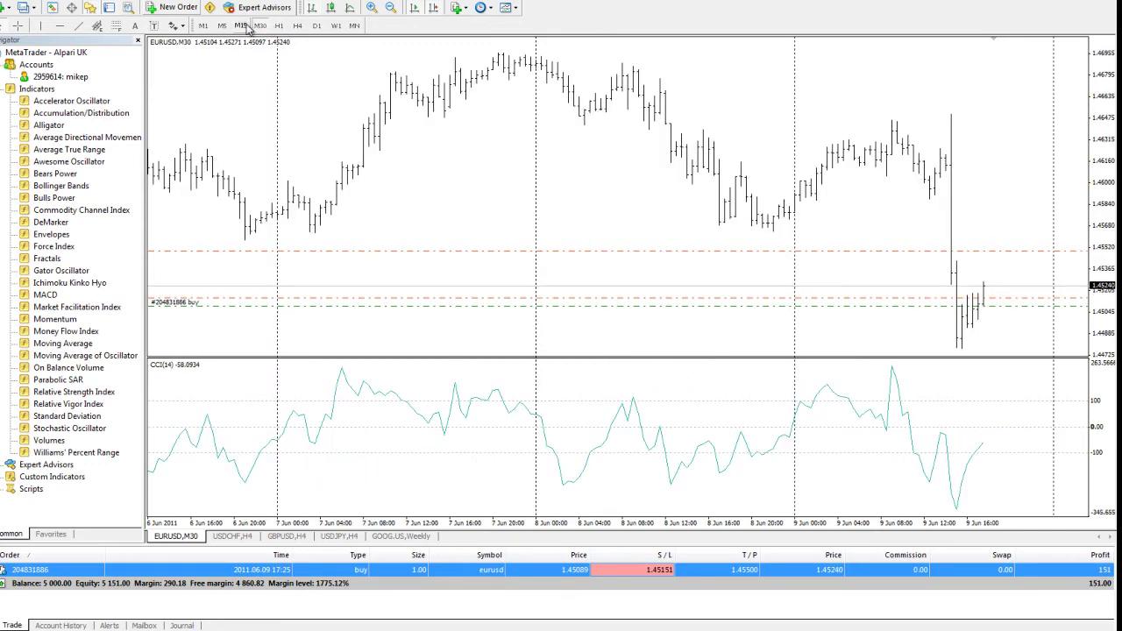
click(241, 25)
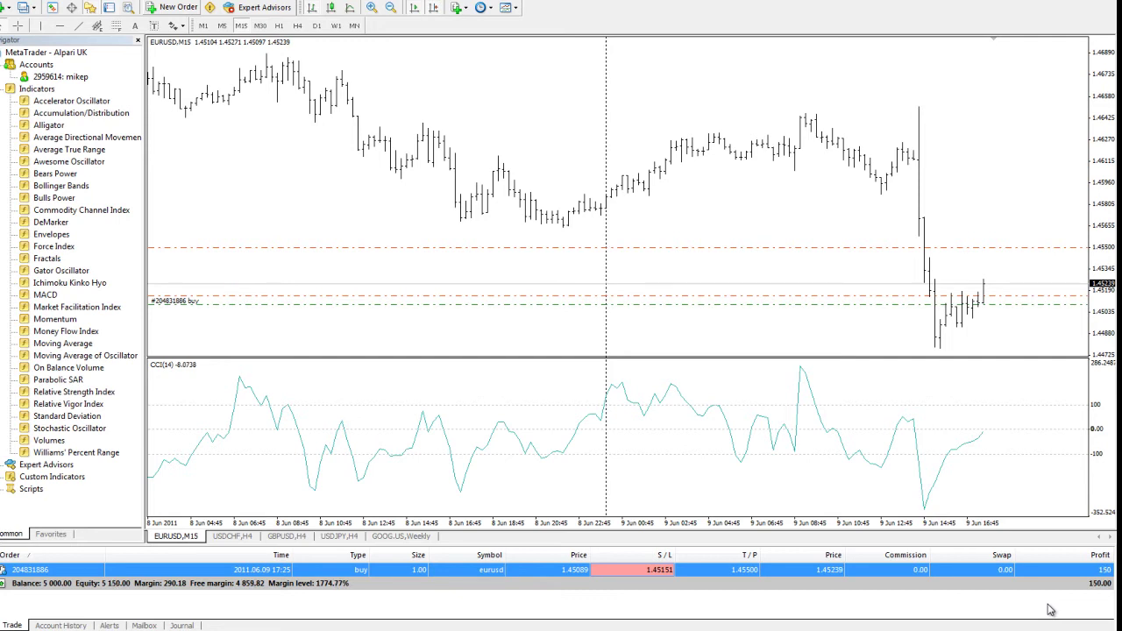
- Delete the Commodity Channel Index from the EURUSD M15 chart using the list of indicators applied to it
right_click(810, 391)
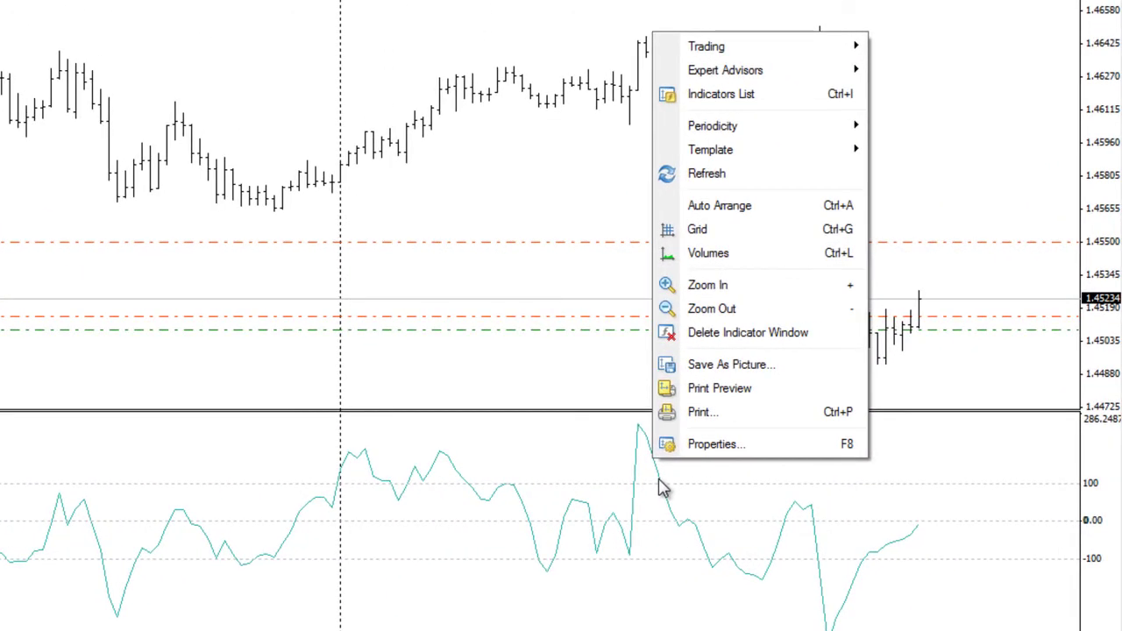
right_click(664, 491)
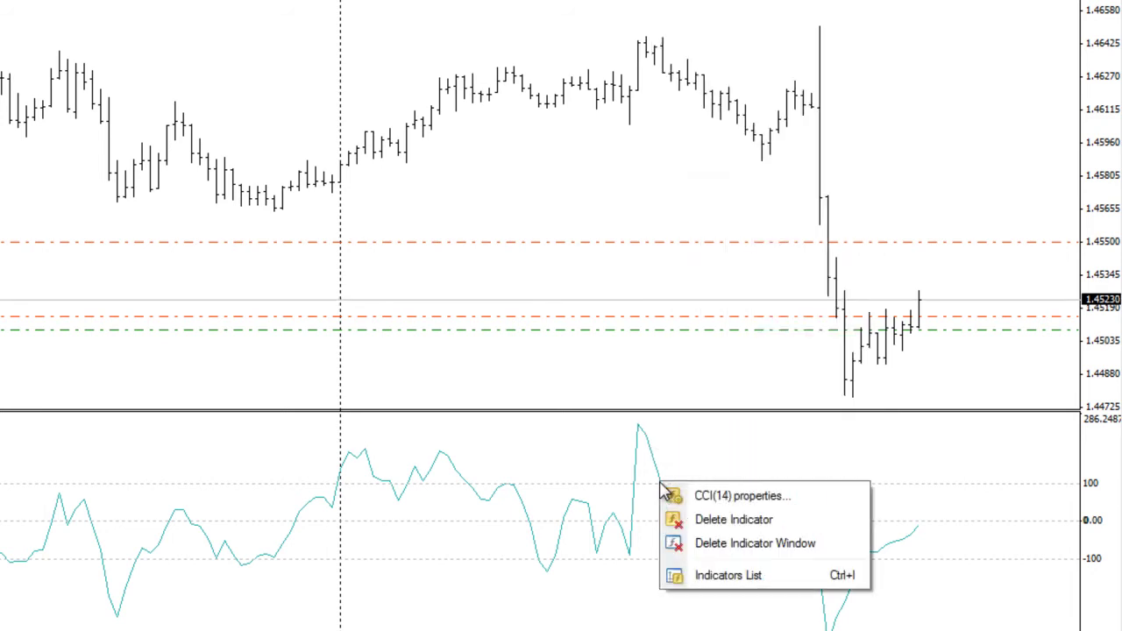
right_click(616, 442)
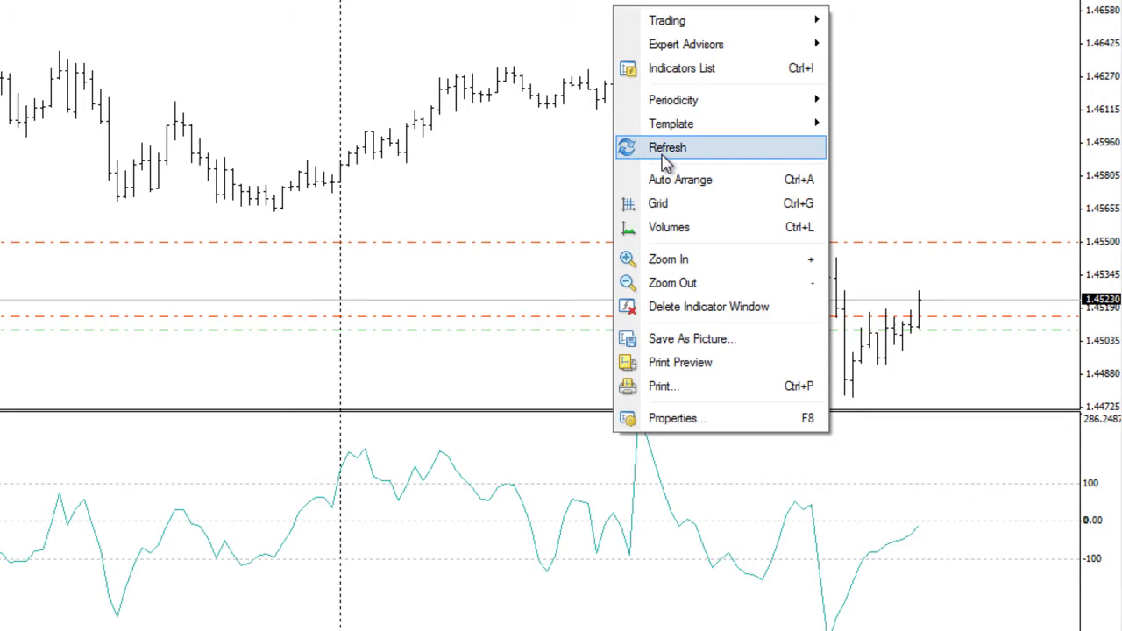
click(686, 71)
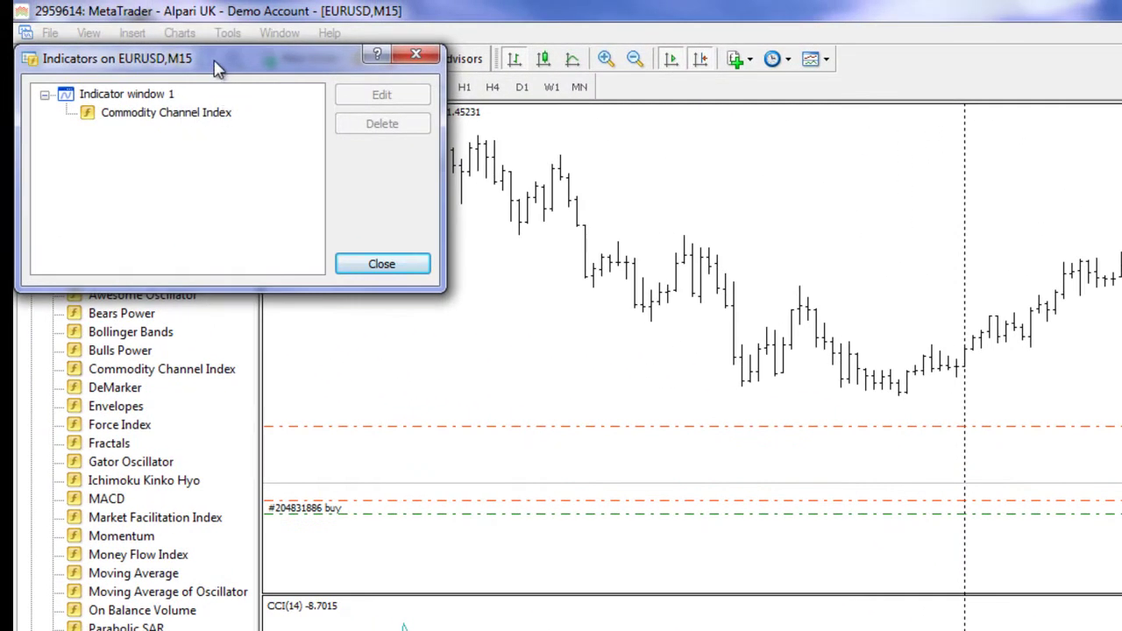
drag(225, 61, 838, 148)
click(811, 203)
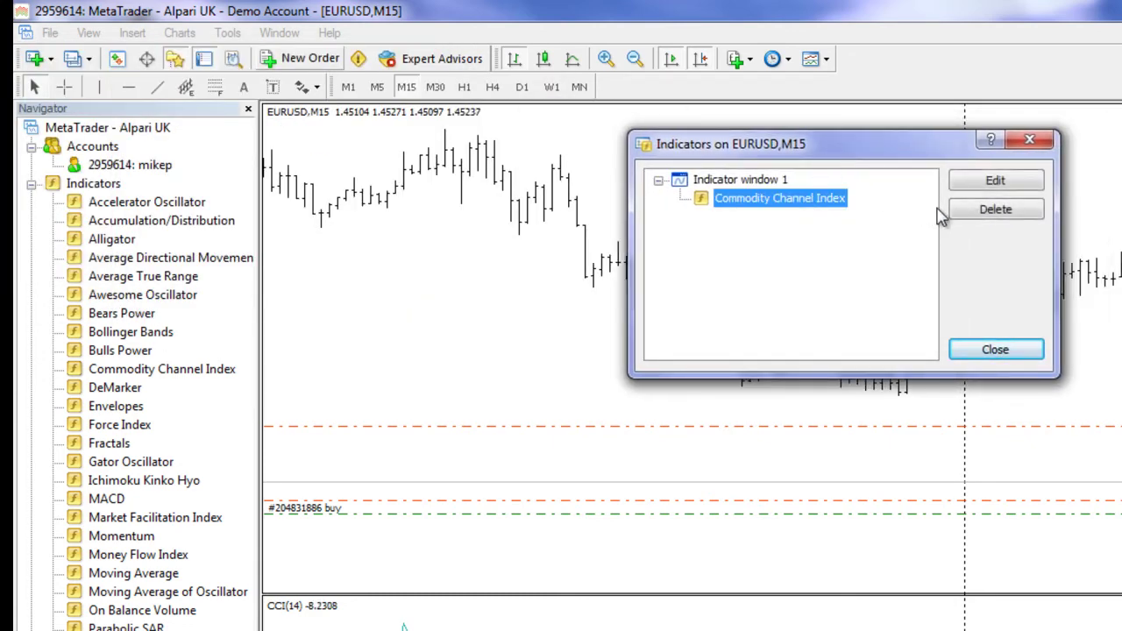
click(969, 210)
click(984, 355)
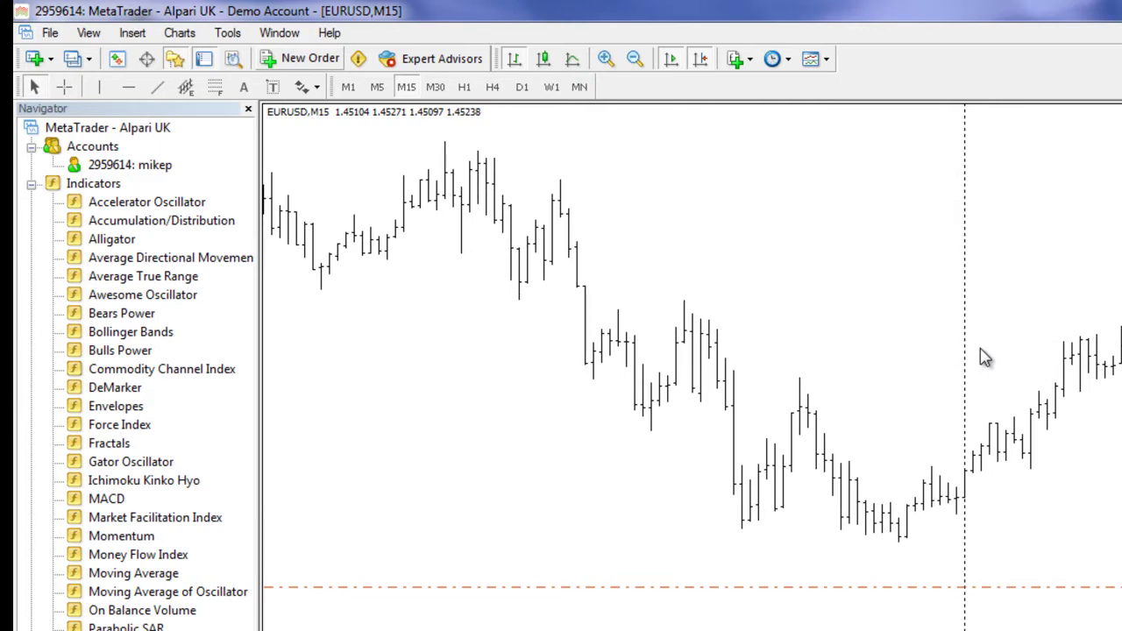
- Start adding the Volumes indicator from the volume-based indicators to the EURUSD M15 chart
click(825, 60)
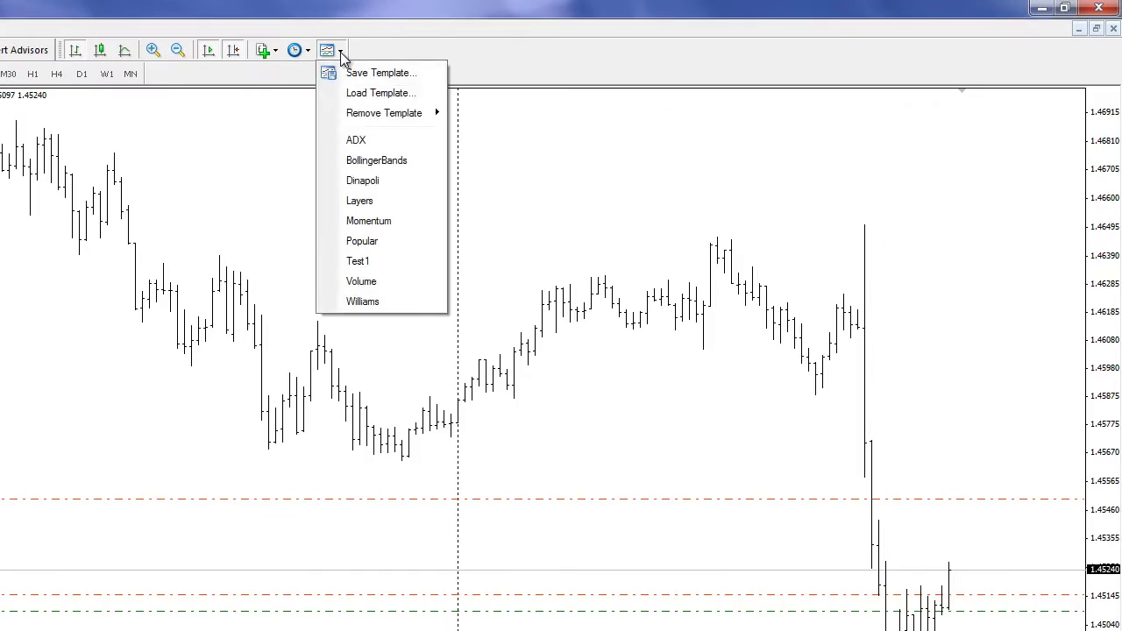
click(273, 53)
click(274, 53)
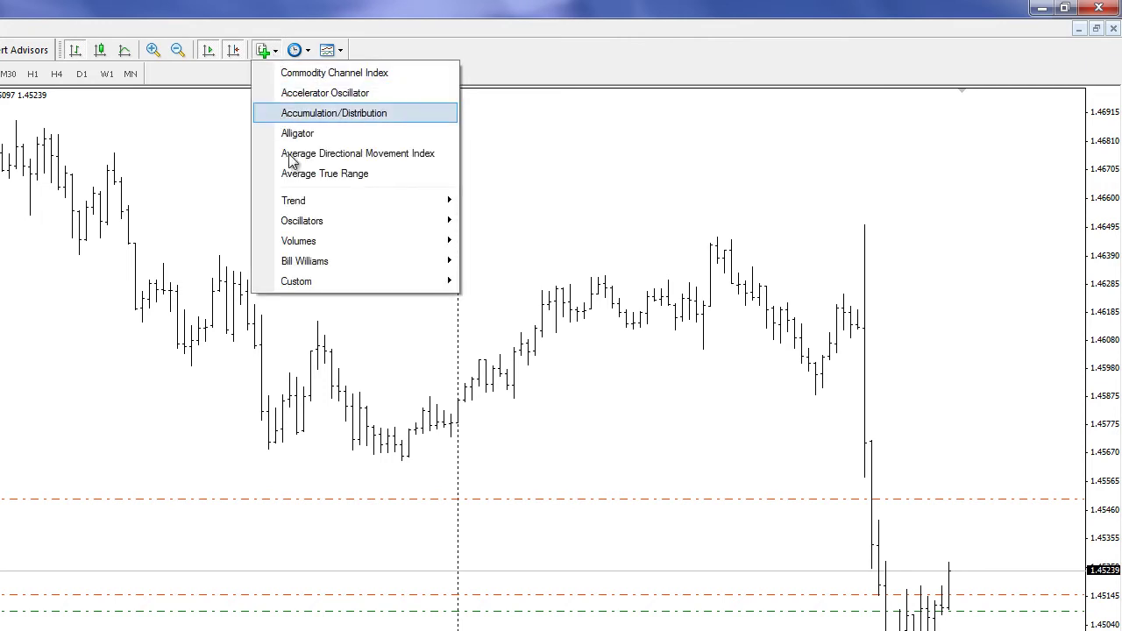
mouse_move(362, 245)
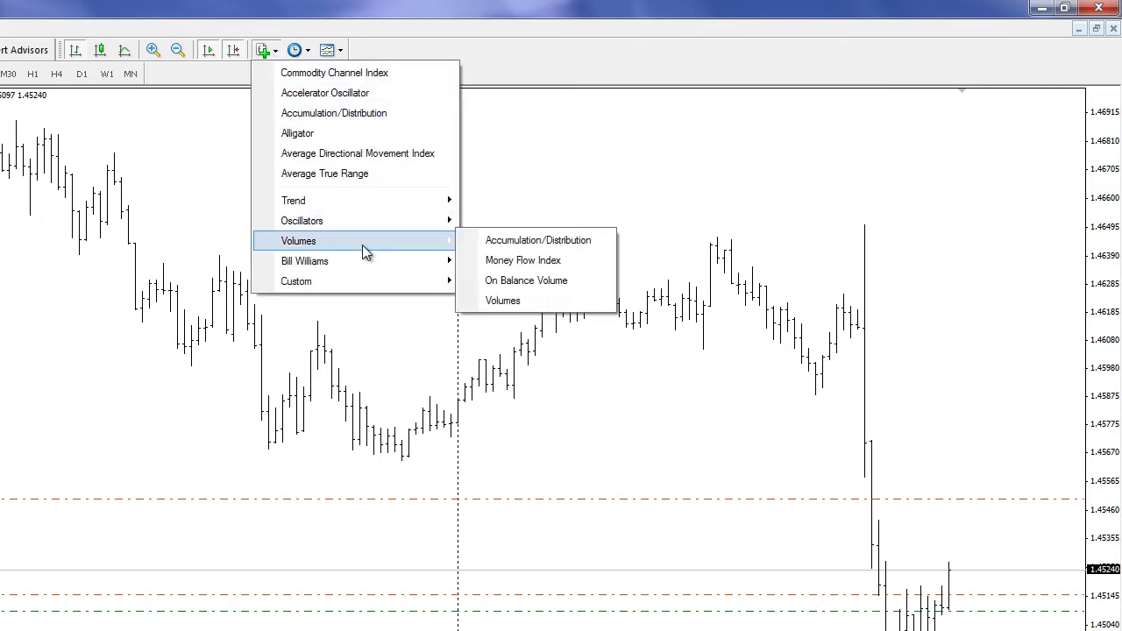
click(547, 301)
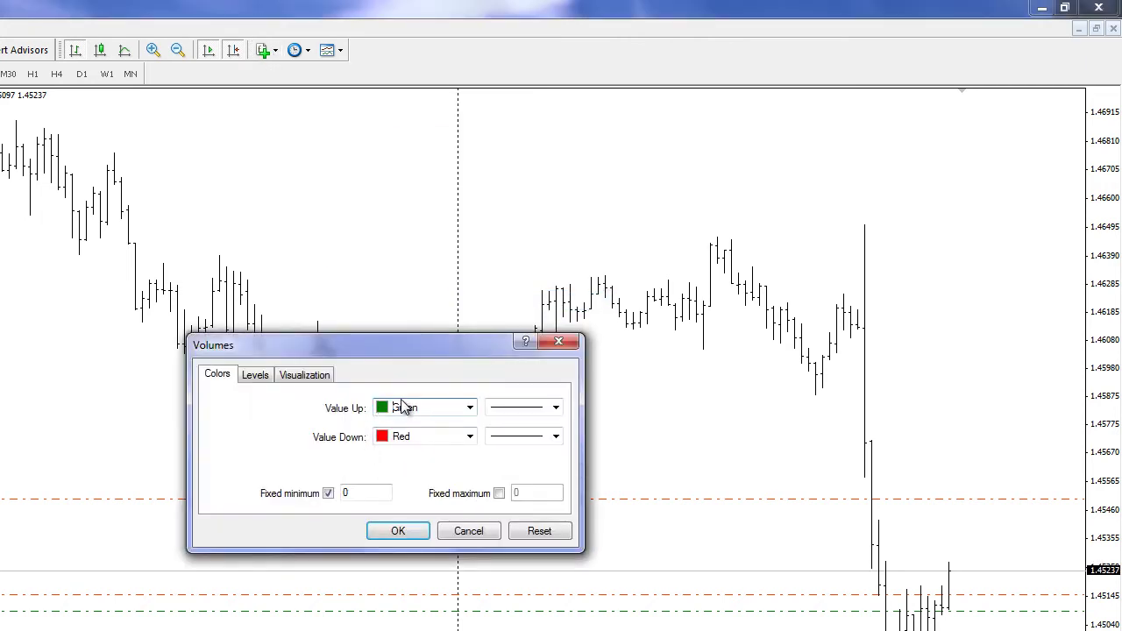
- Apply the Volumes indicator with thicker green Value Up and red Value Down bars, and inspect several of its bars
click(556, 408)
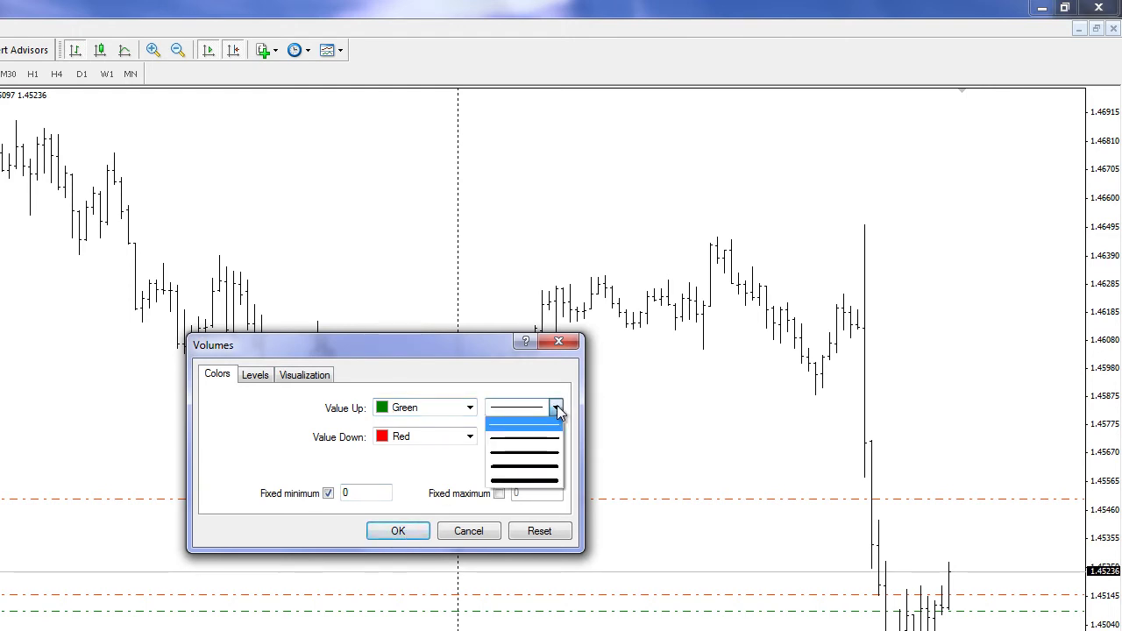
click(542, 449)
click(556, 437)
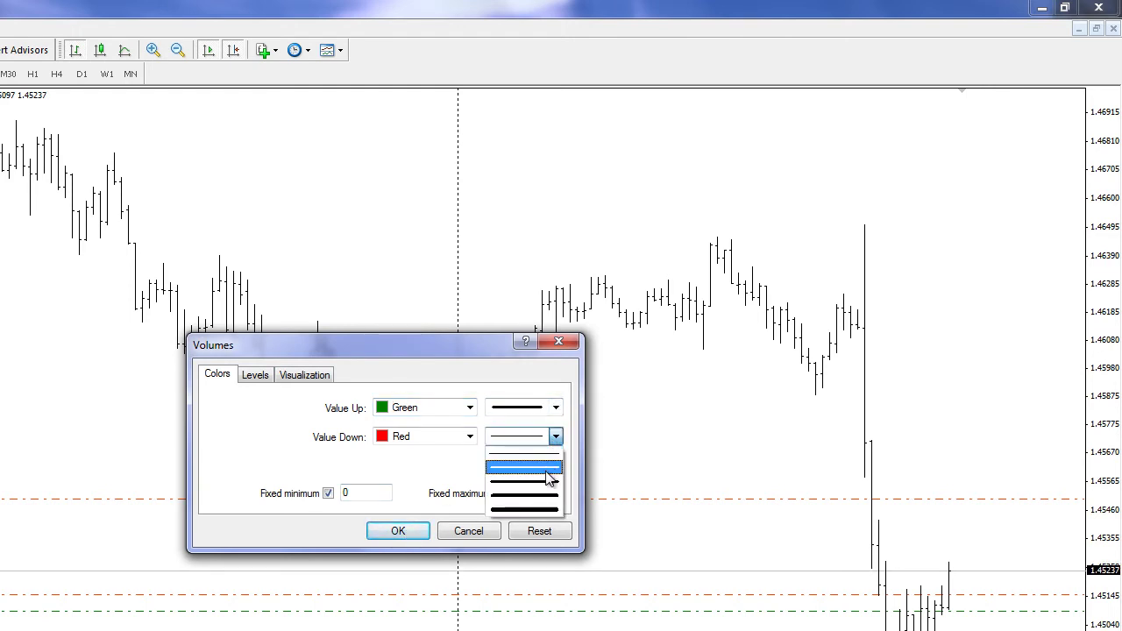
click(545, 478)
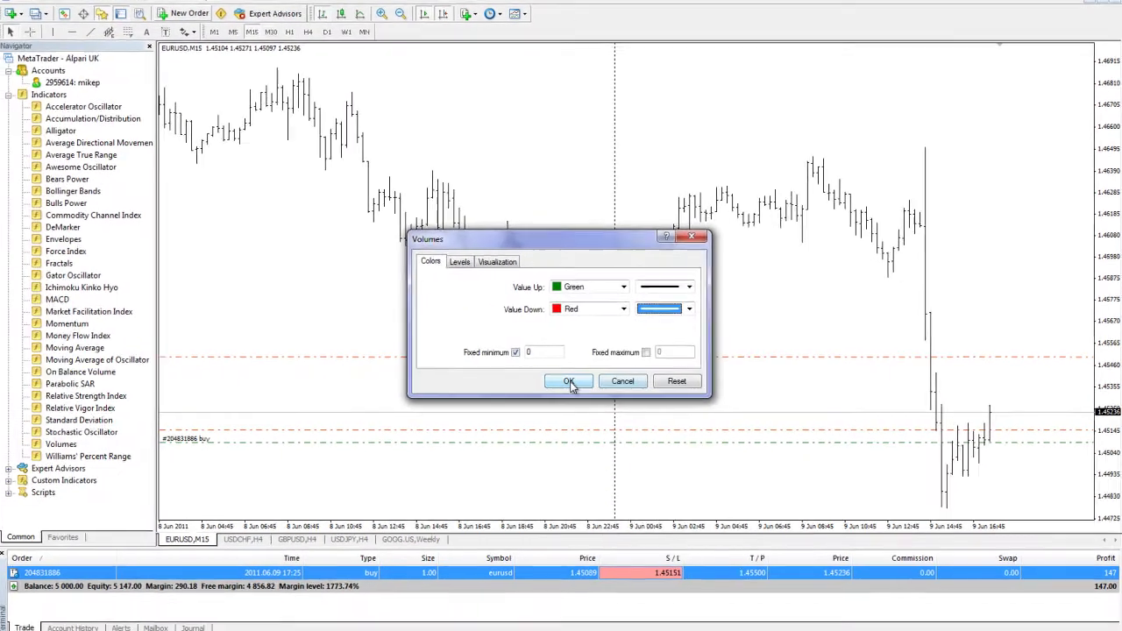
click(398, 530)
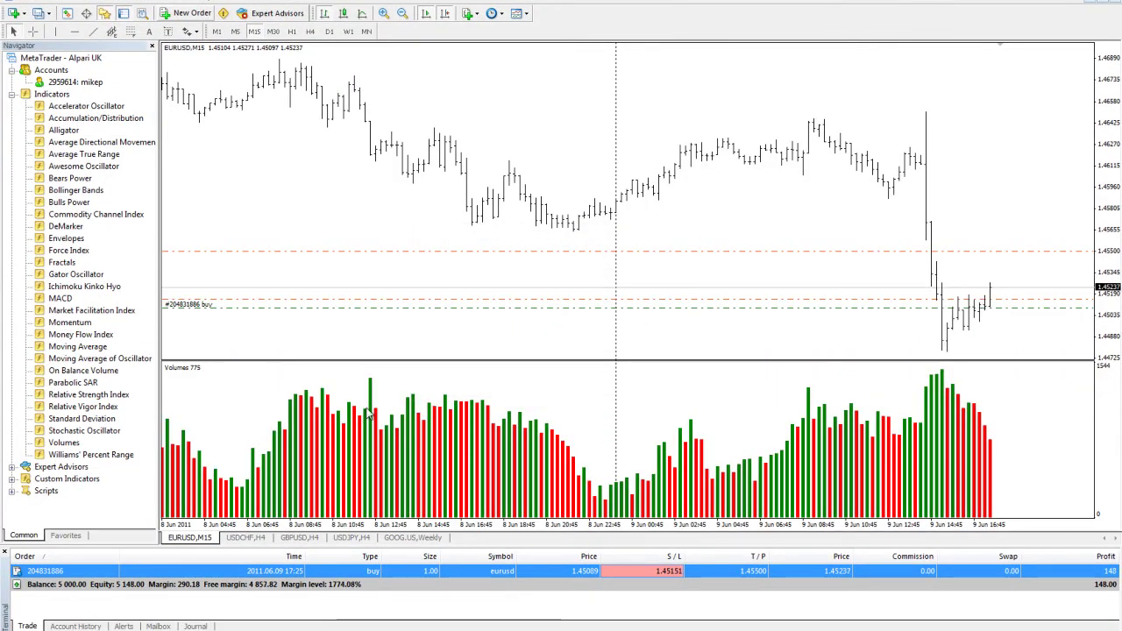
mouse_move(476, 474)
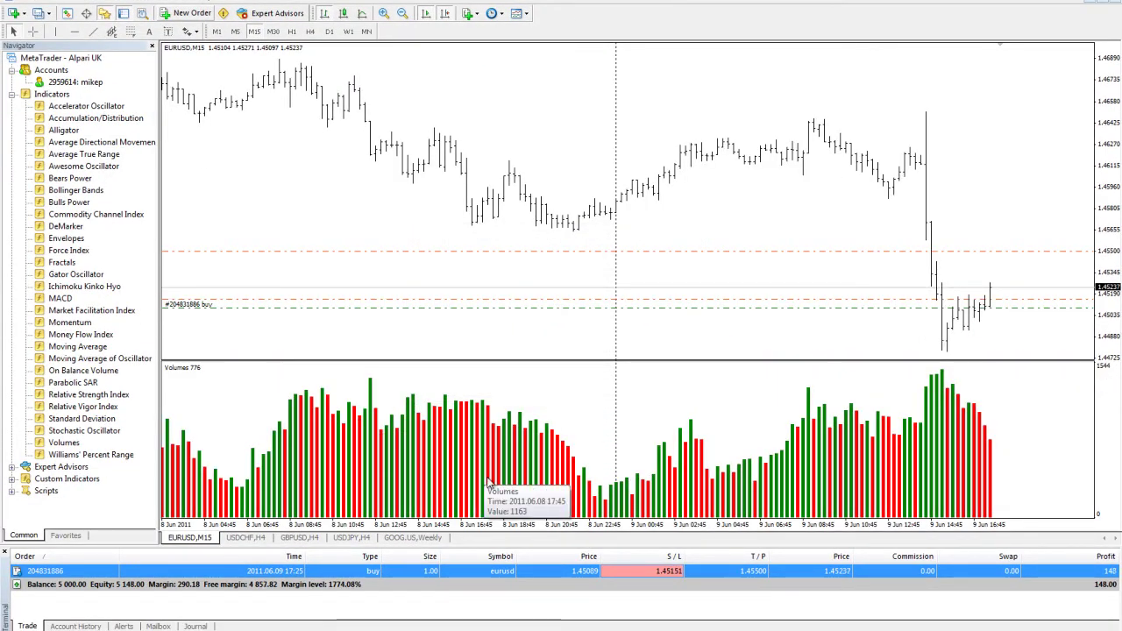
mouse_move(544, 497)
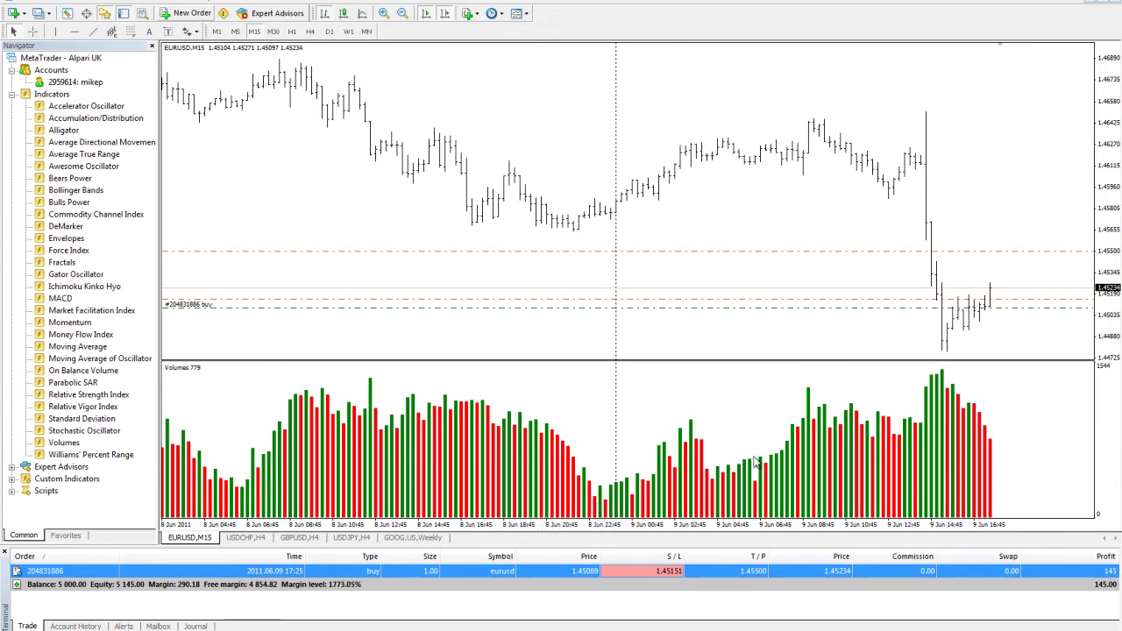
mouse_move(794, 433)
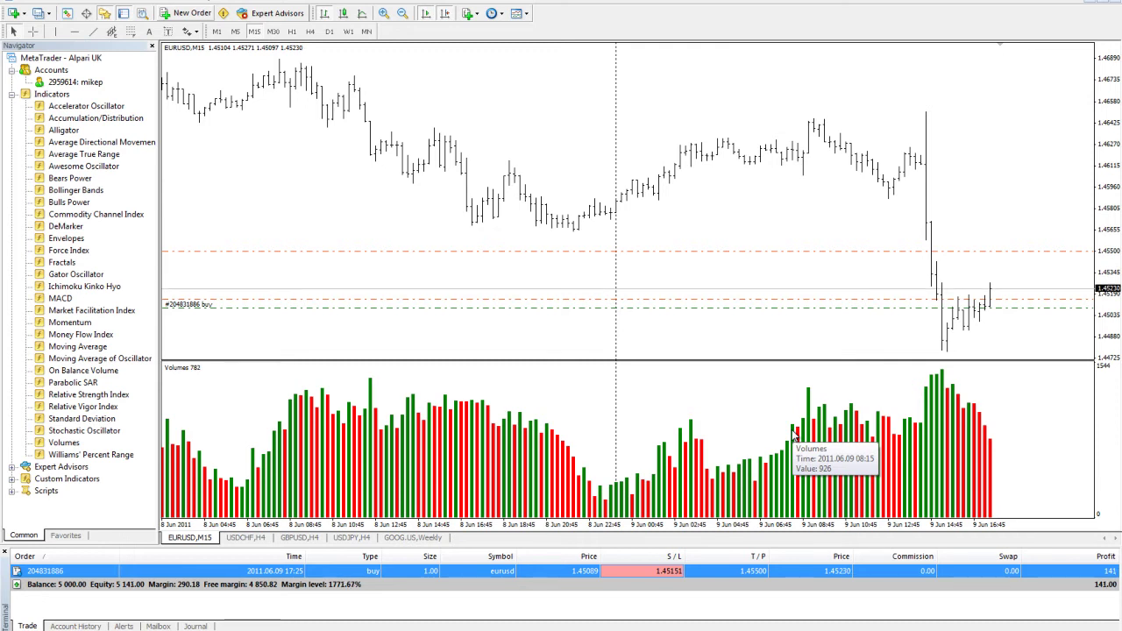
mouse_move(824, 449)
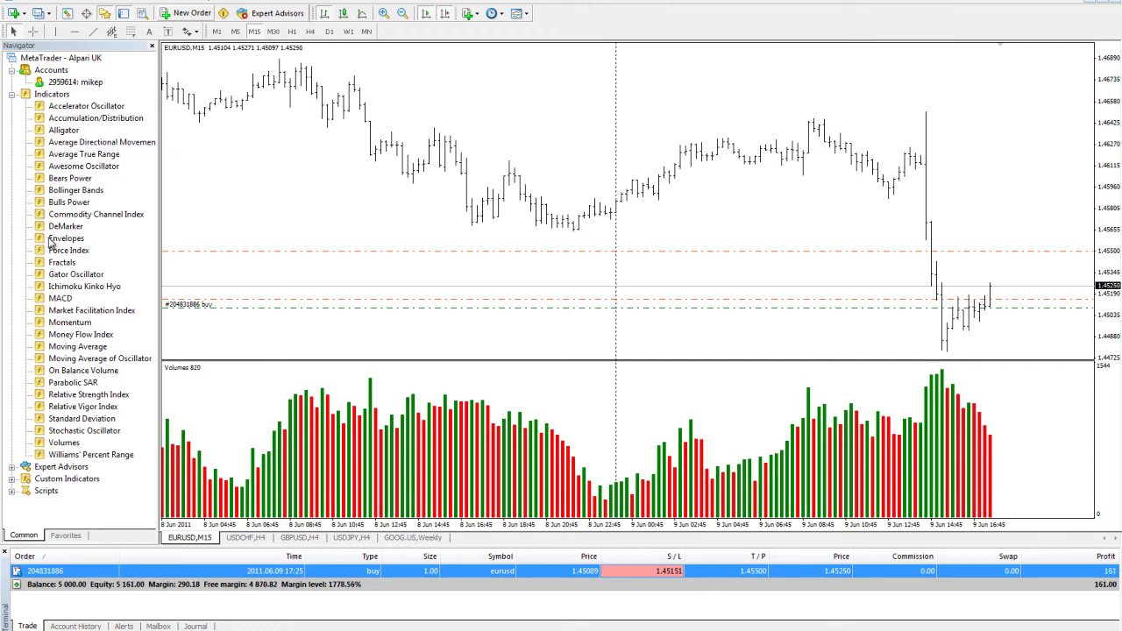
- Place a Moving Average on the Volumes indicator window and apply it to First Indicator's Data, keeping period 14 and the Simple method
click(42, 349)
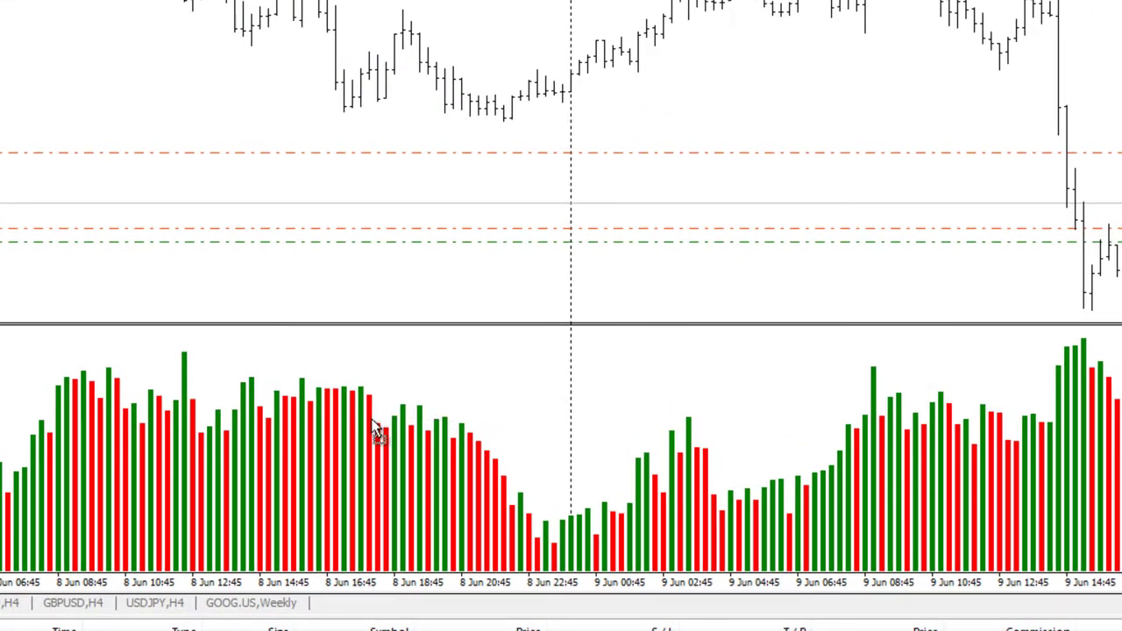
drag(465, 452, 465, 451)
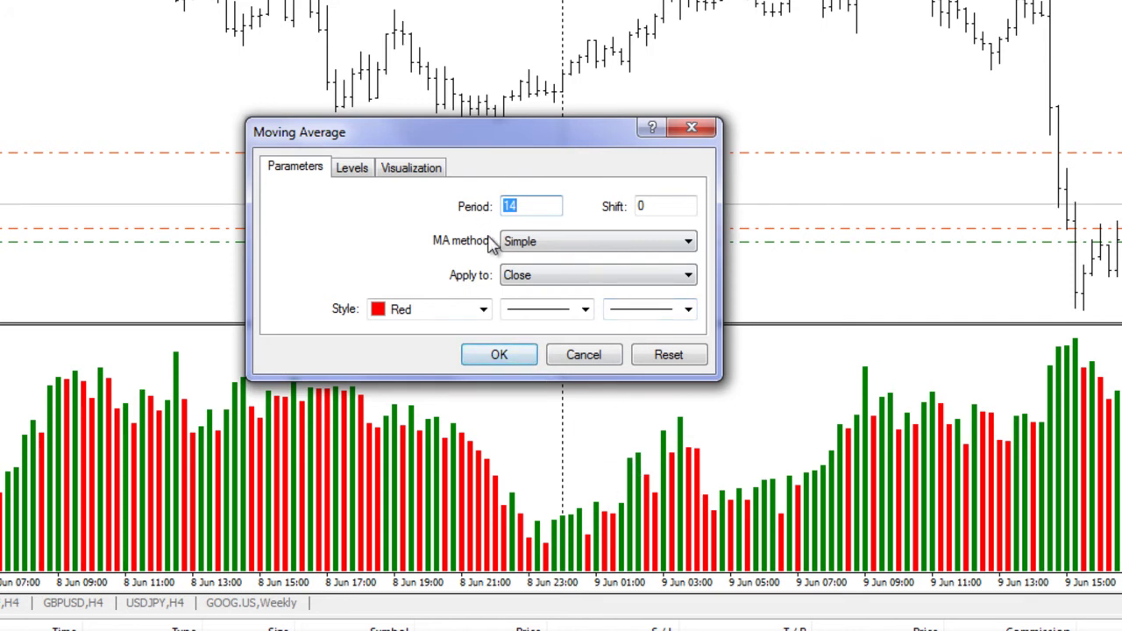
click(689, 276)
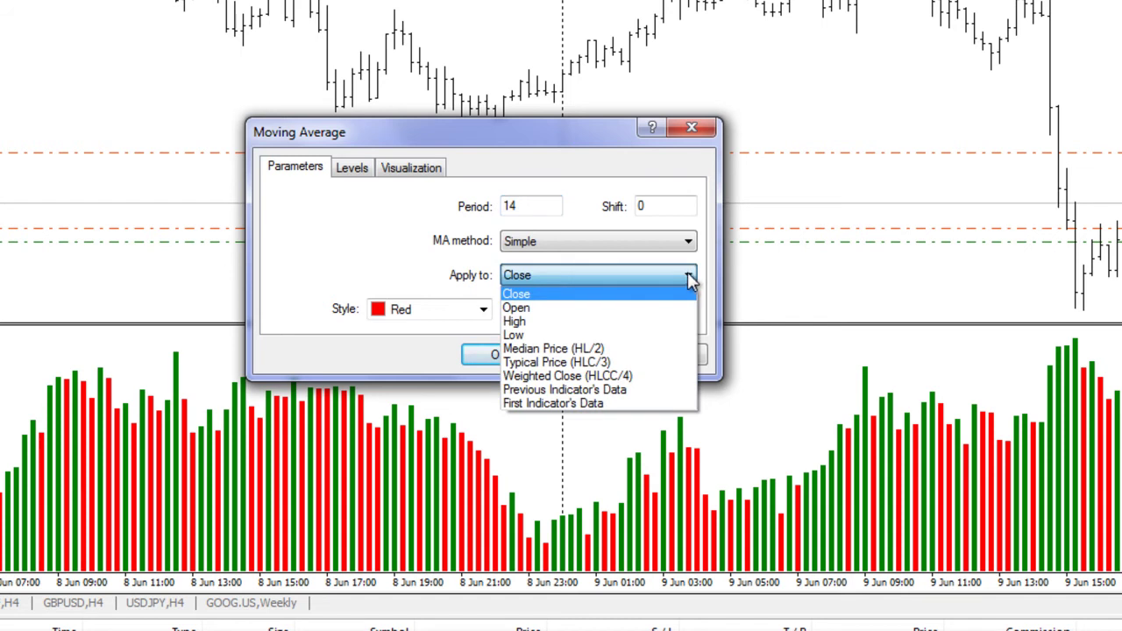
click(605, 404)
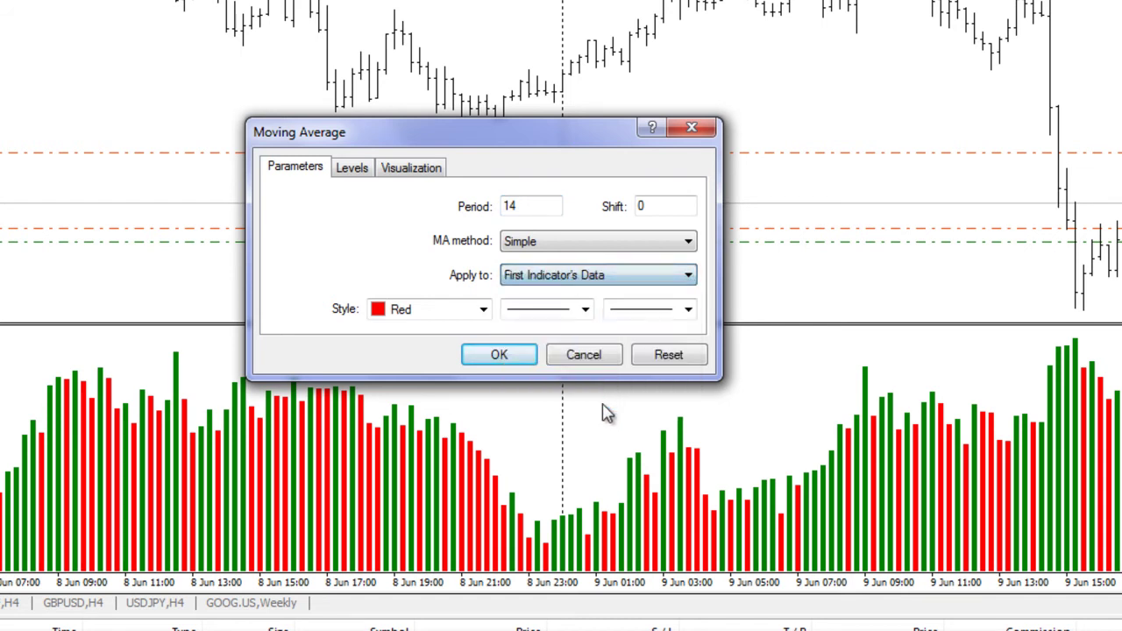
- Style the Moving Average as a thicker black line and apply it over the volume bars
click(483, 311)
click(374, 366)
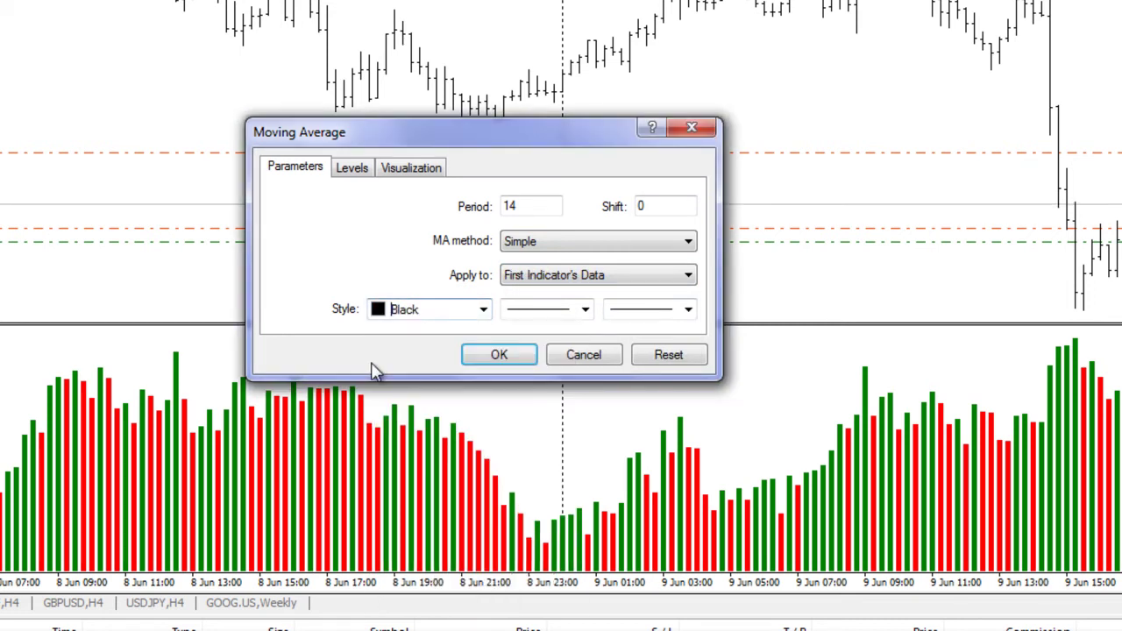
click(688, 309)
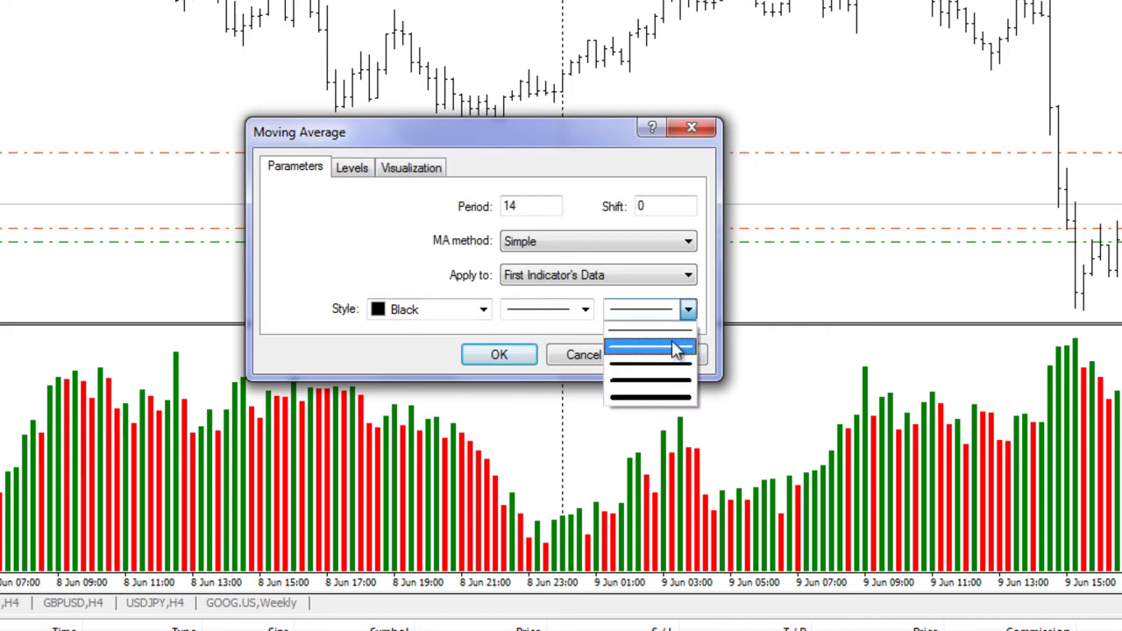
click(678, 349)
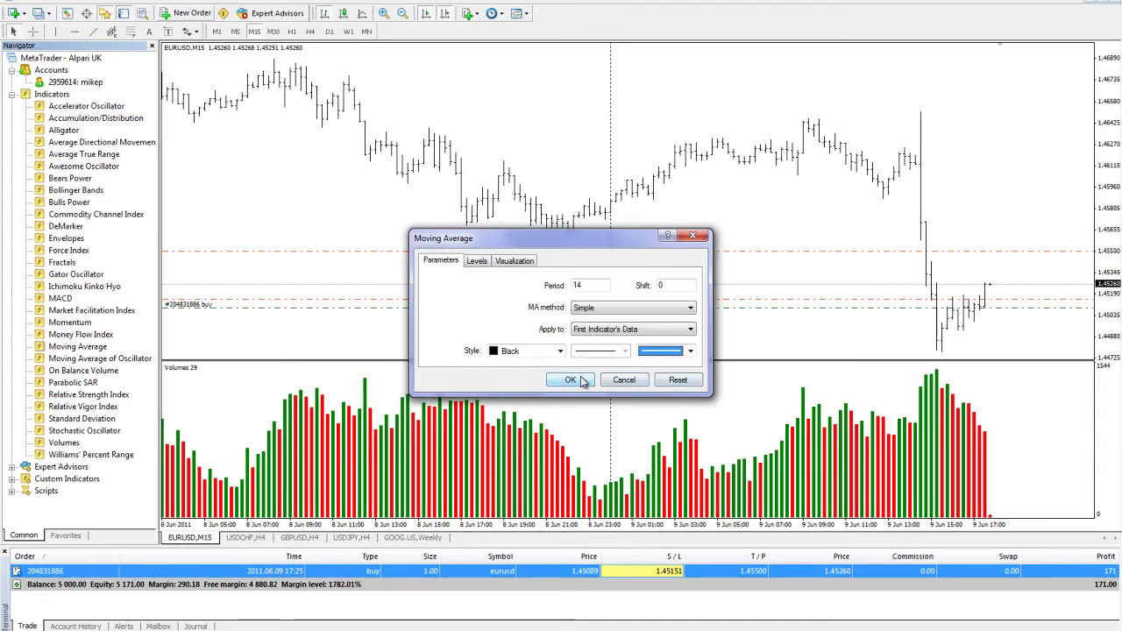
click(499, 354)
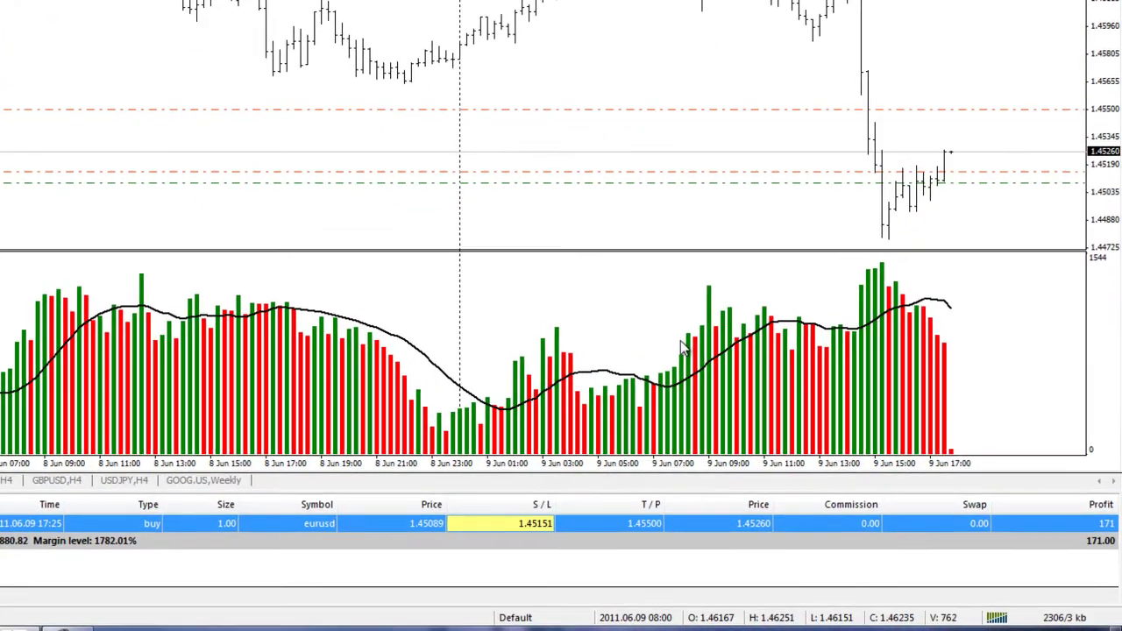
- Compare the volume bars with the moving average line using the crosshair, and read individual bars' times and values
middle_click(768, 410)
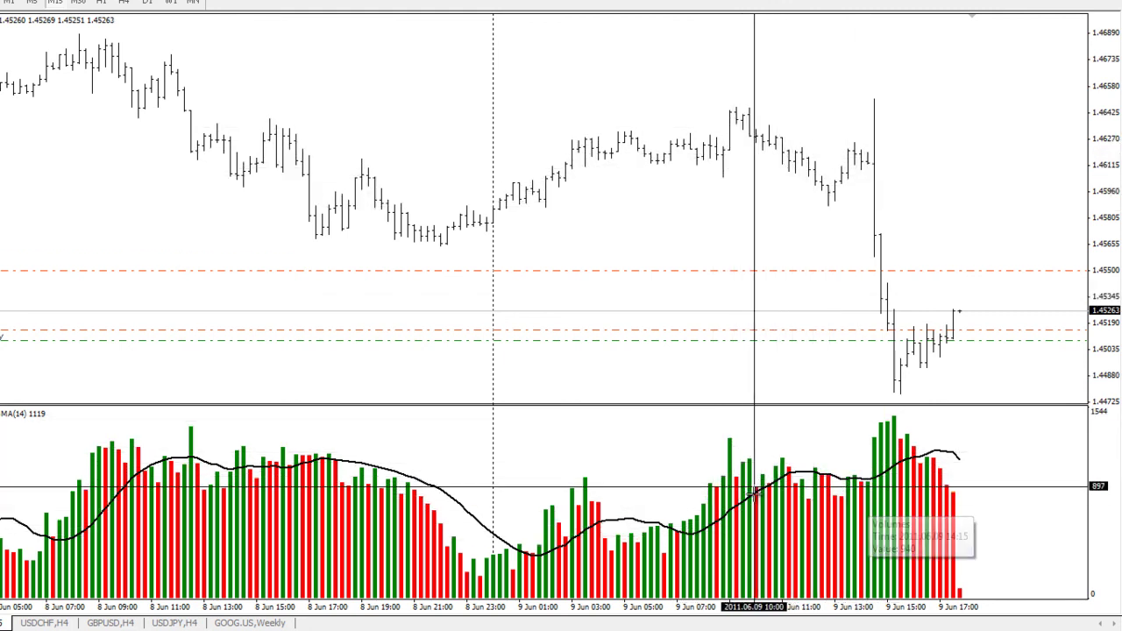
mouse_move(791, 485)
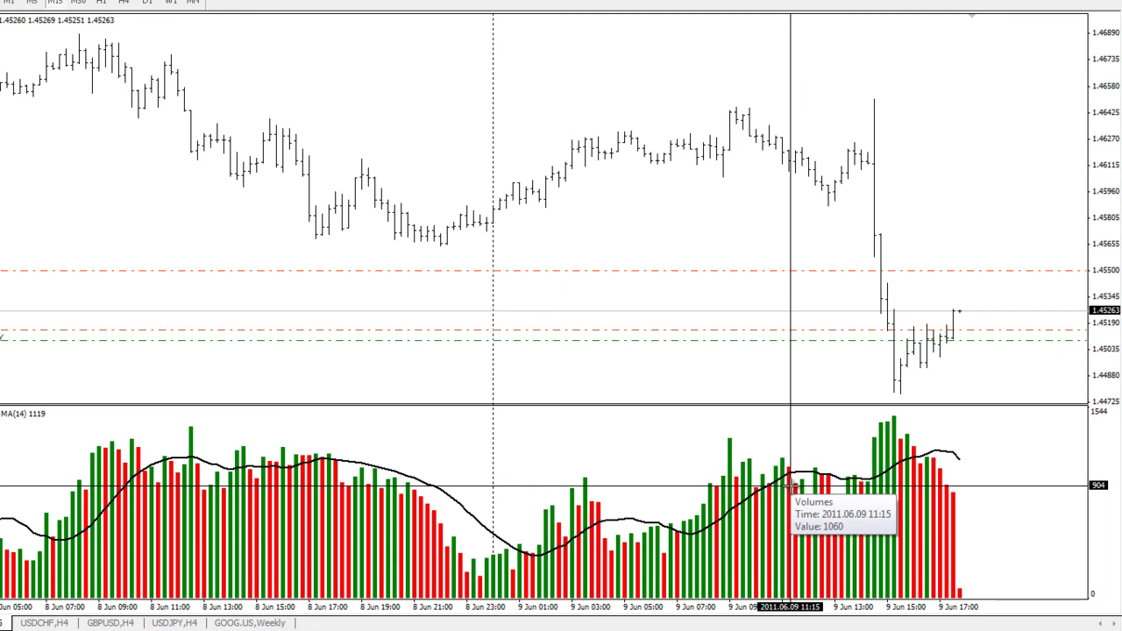
click(791, 485)
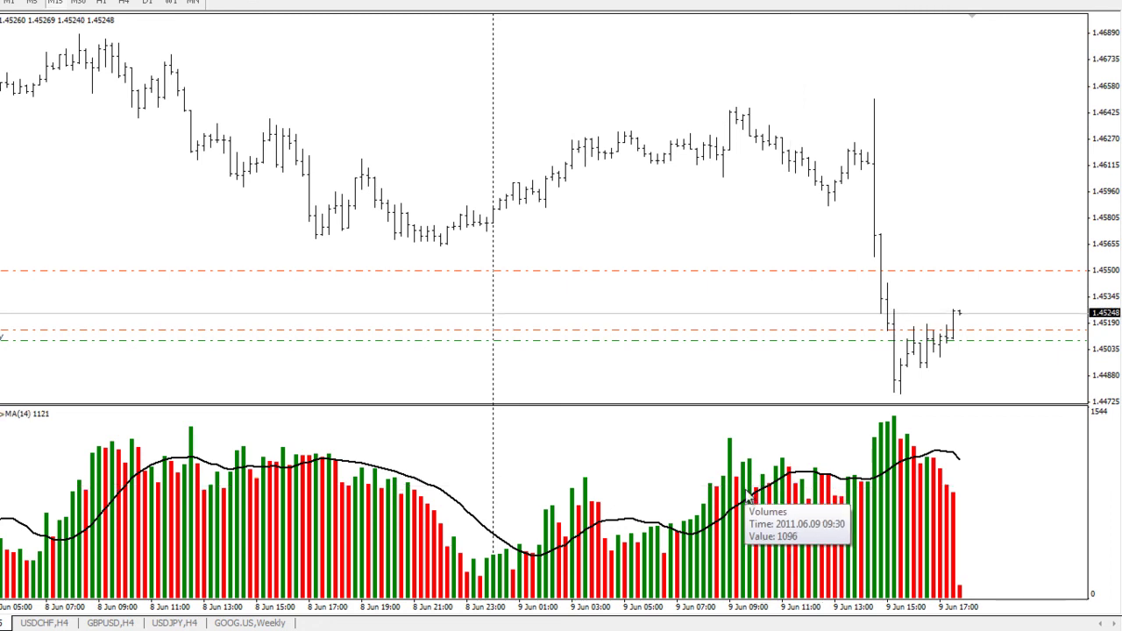
mouse_move(835, 517)
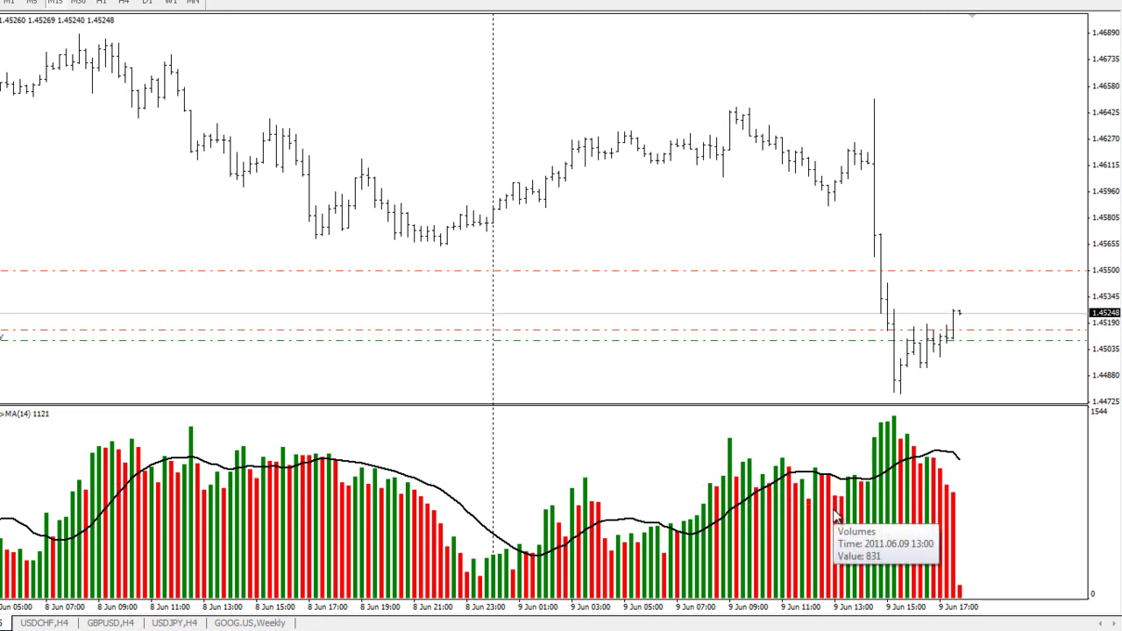